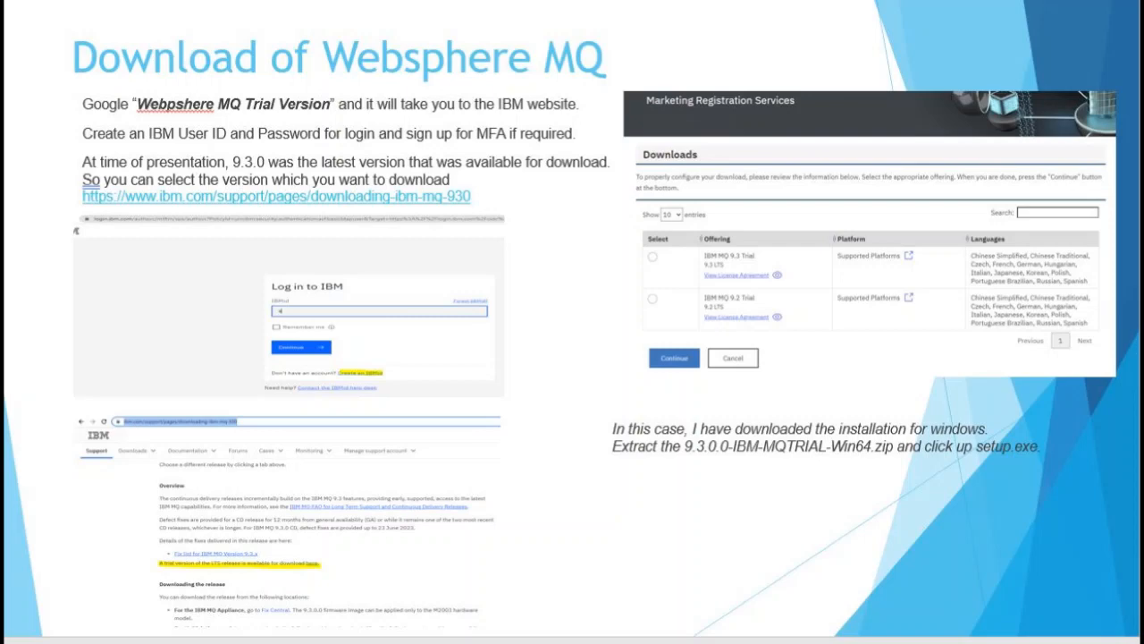
key("Right")
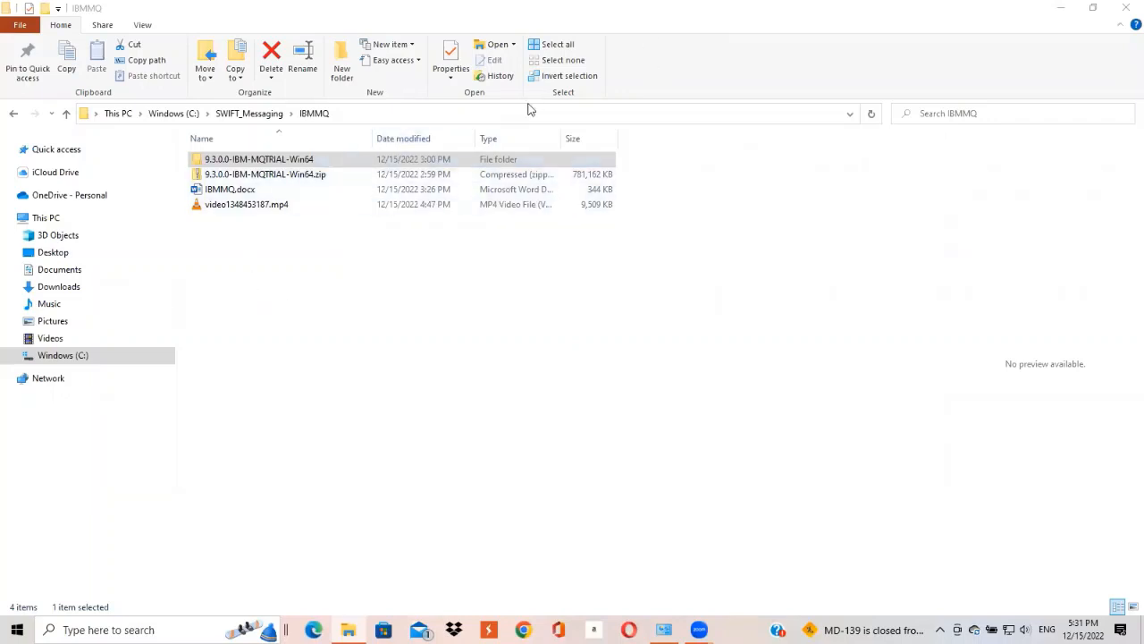
Run MQLaunch.exe from the MQServer folder inside the extracted 9.3.0.0-IBM-MQTRIAL-Win64 folder.
left_click(313, 235)
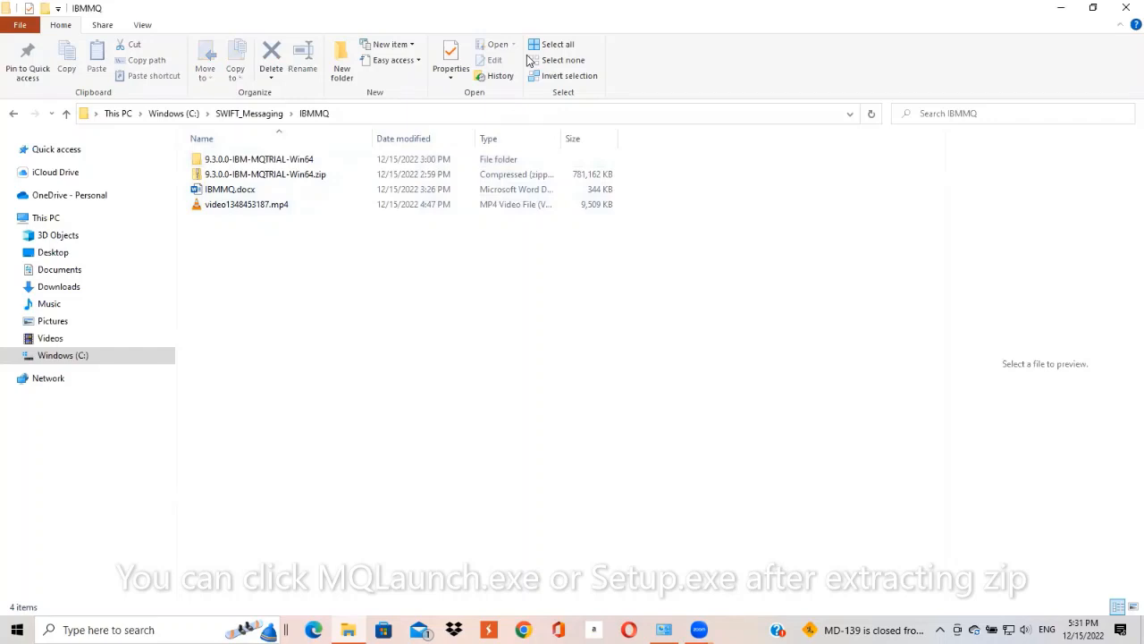
double_click(258, 159)
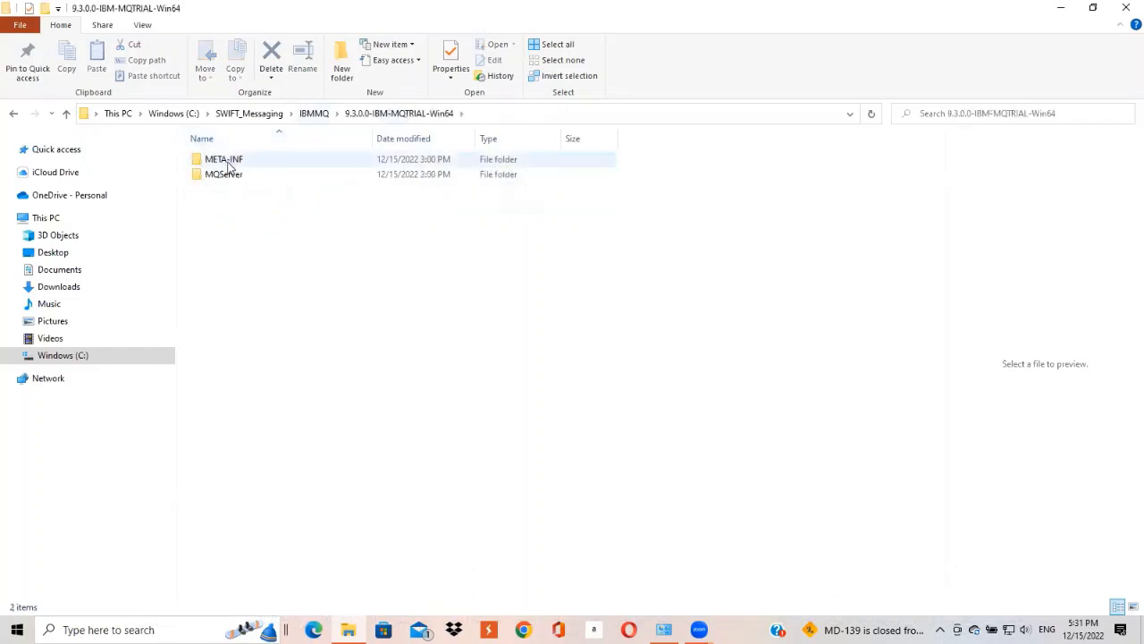
double_click(224, 176)
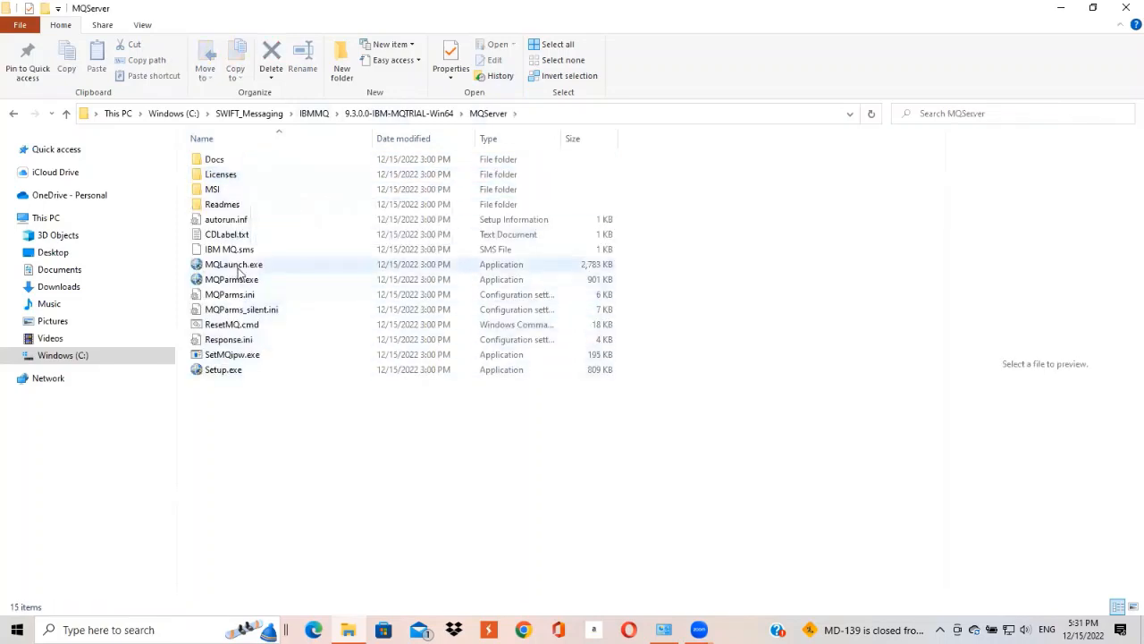
left_click(240, 268)
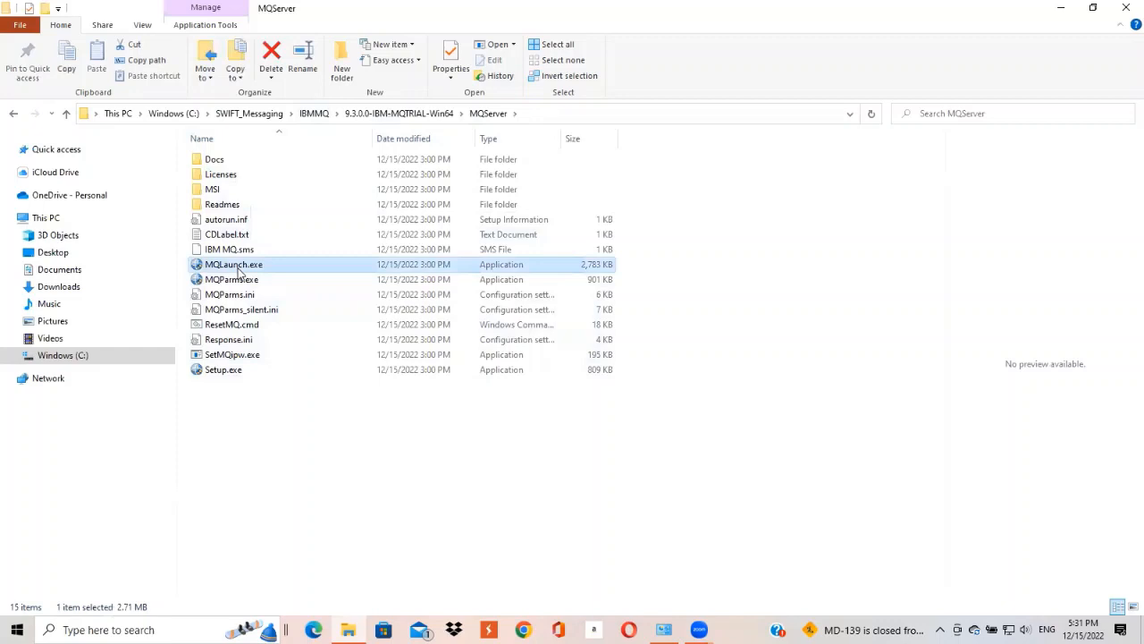
double_click(234, 265)
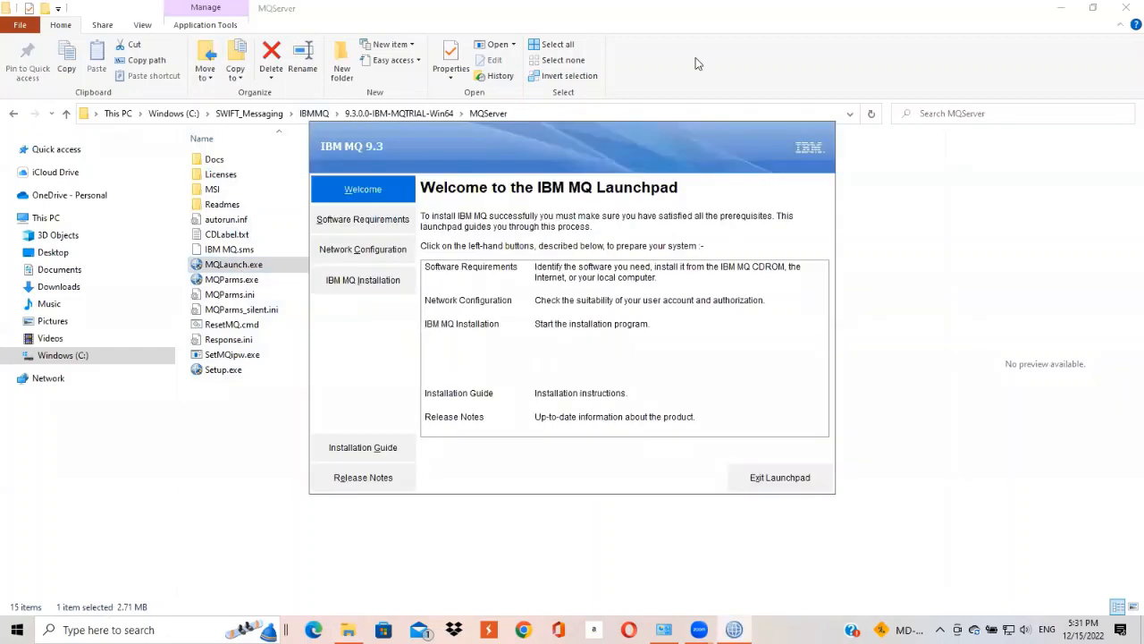
Check the software requirements, compare the domain user ID answers in the network configuration, and leave it at Don't know.
left_click(373, 224)
left_click(355, 254)
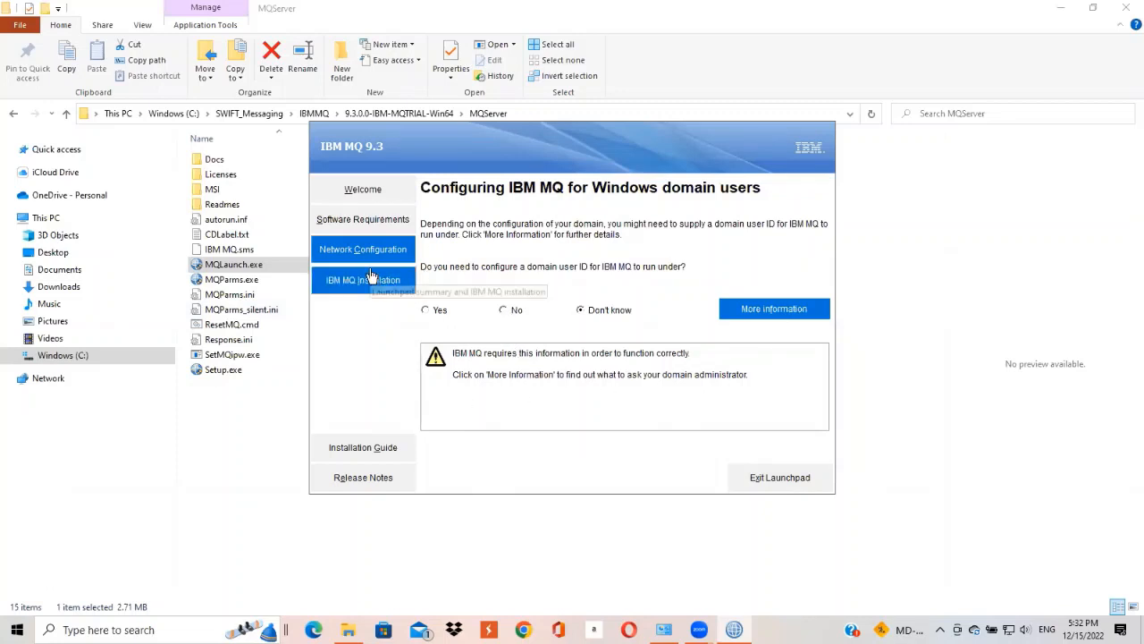
left_click(433, 312)
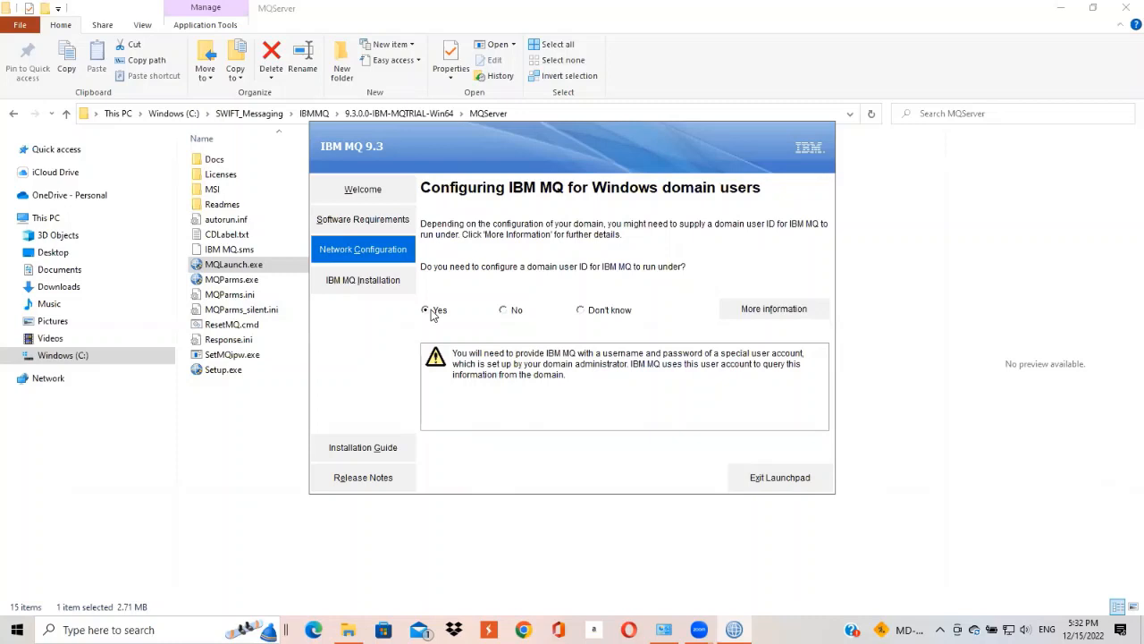
left_click(508, 311)
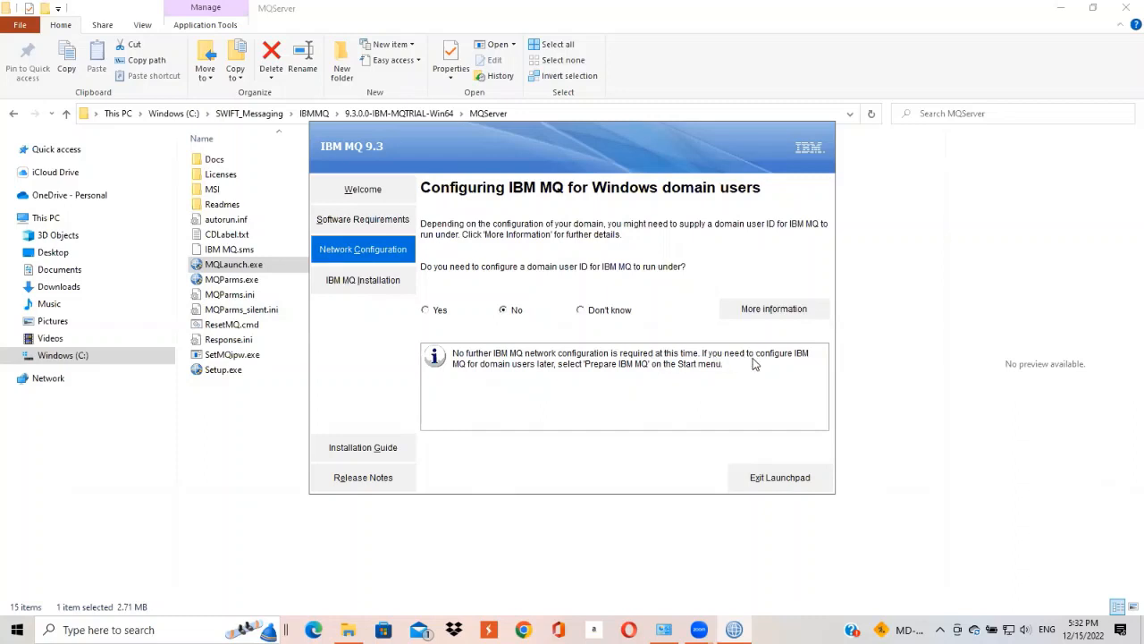
left_click(595, 313)
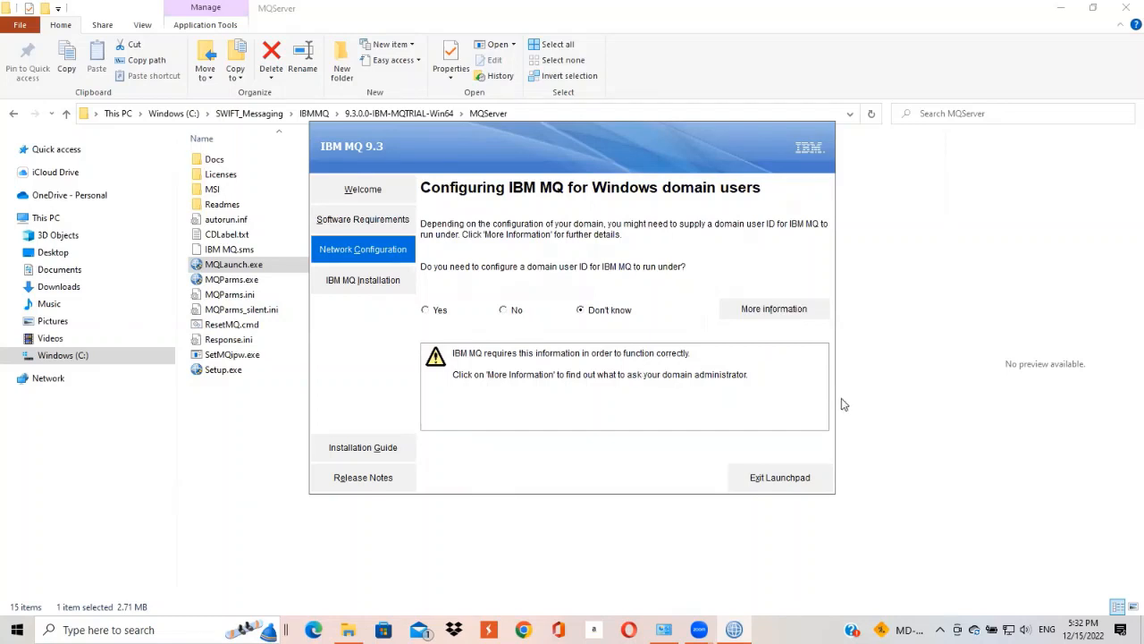
View the additional network configuration help in Microsoft Edge and close it.
left_click(764, 313)
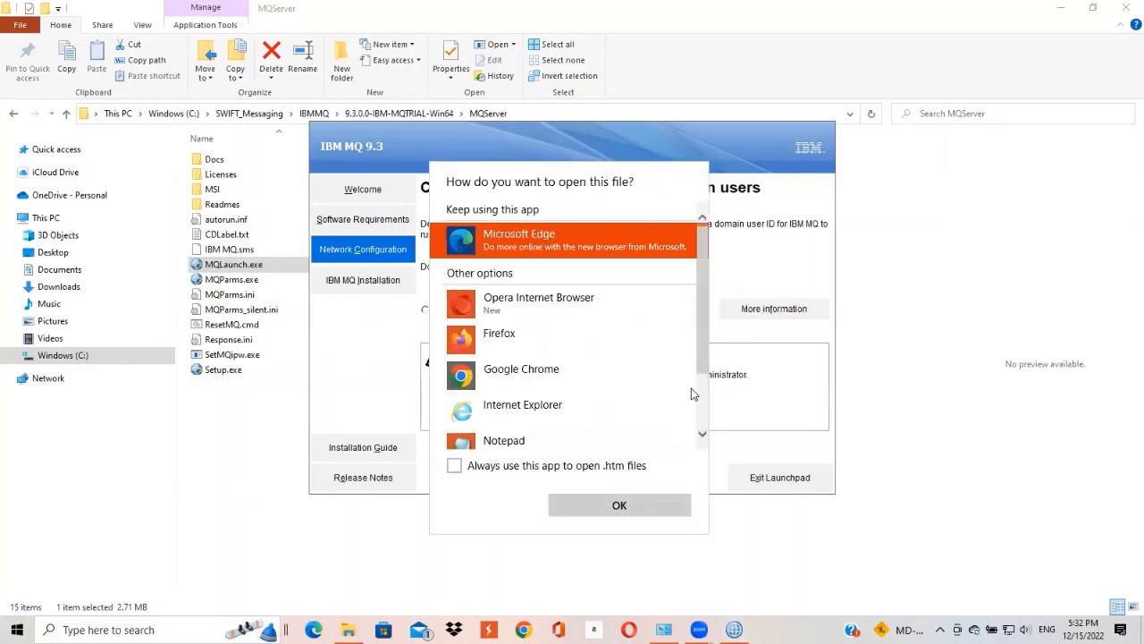
left_click(587, 506)
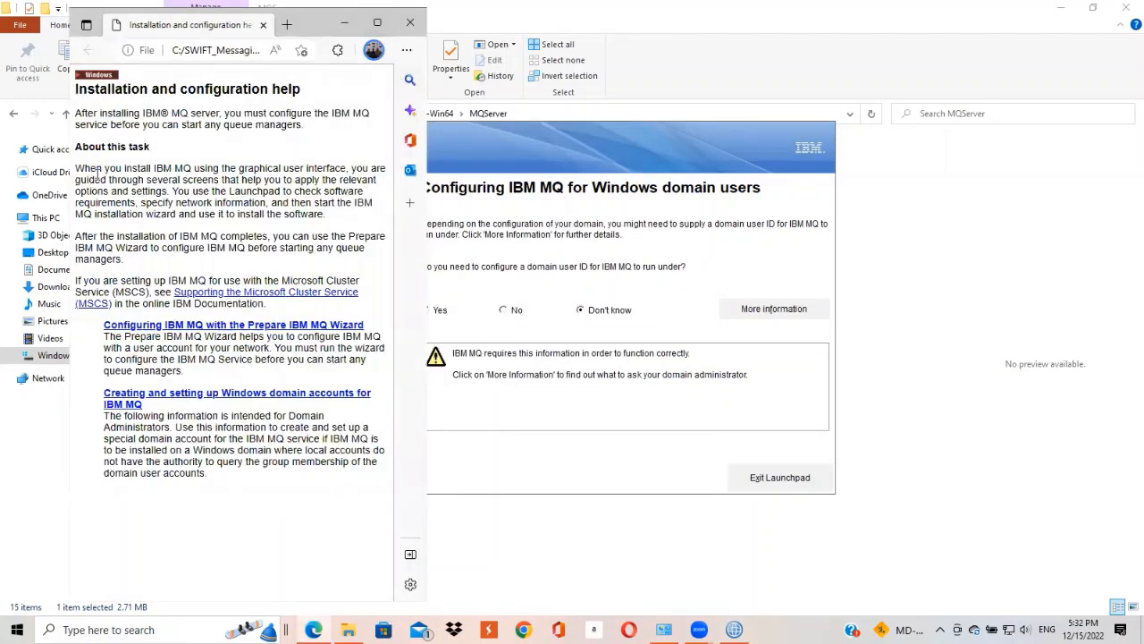
left_click(409, 23)
Launch the IBM MQ installer in English and accept the evaluation-copy license agreement.
left_click(363, 280)
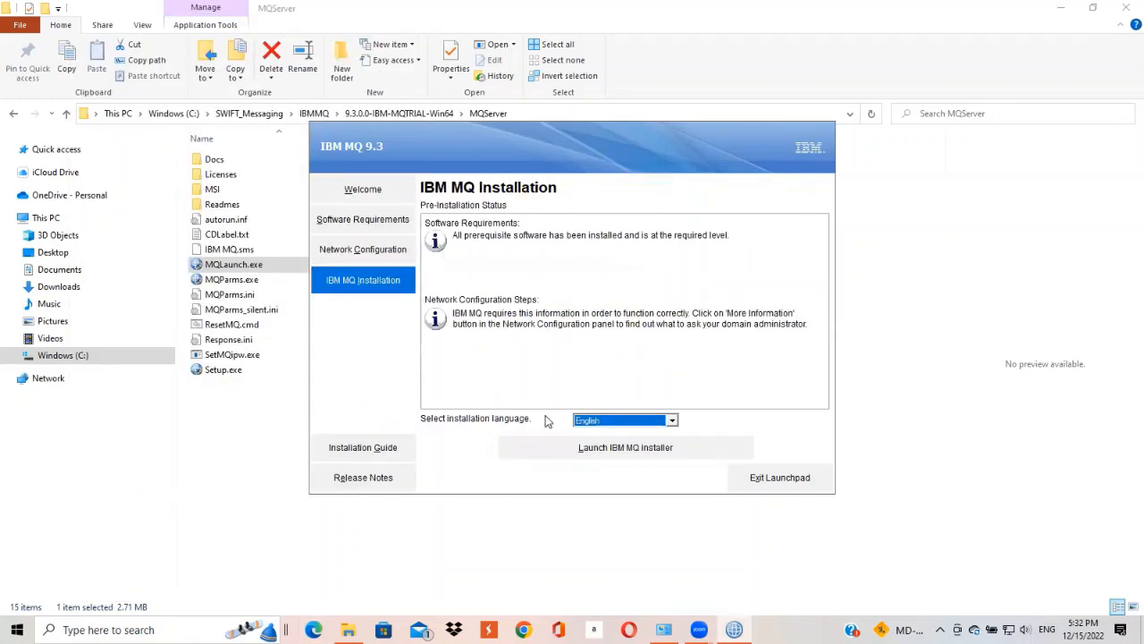
left_click(634, 448)
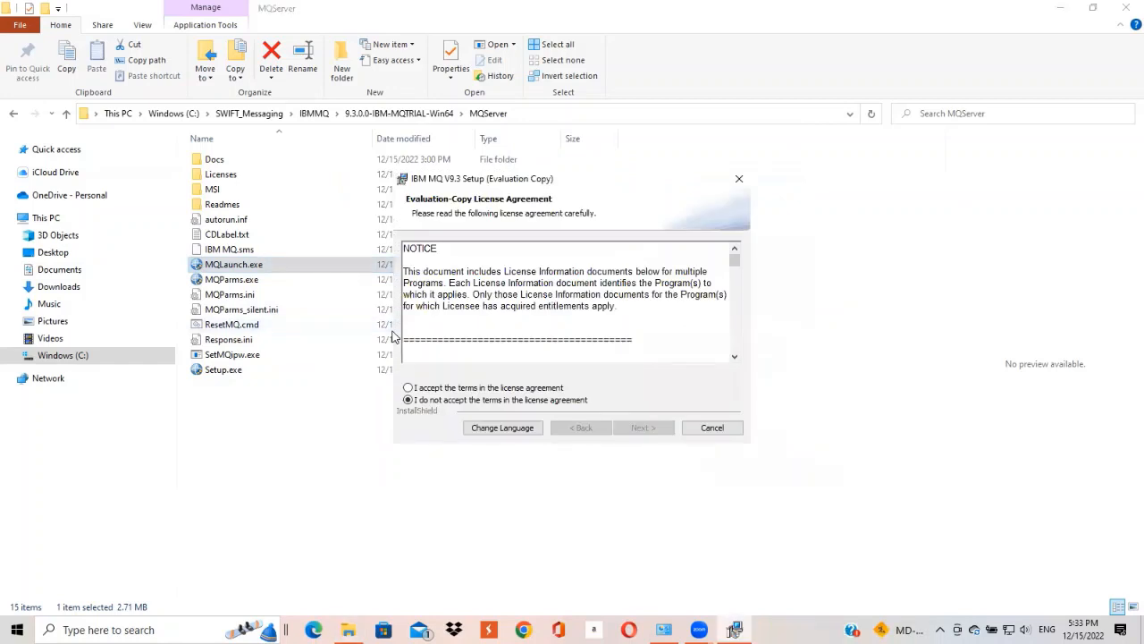
left_click(492, 388)
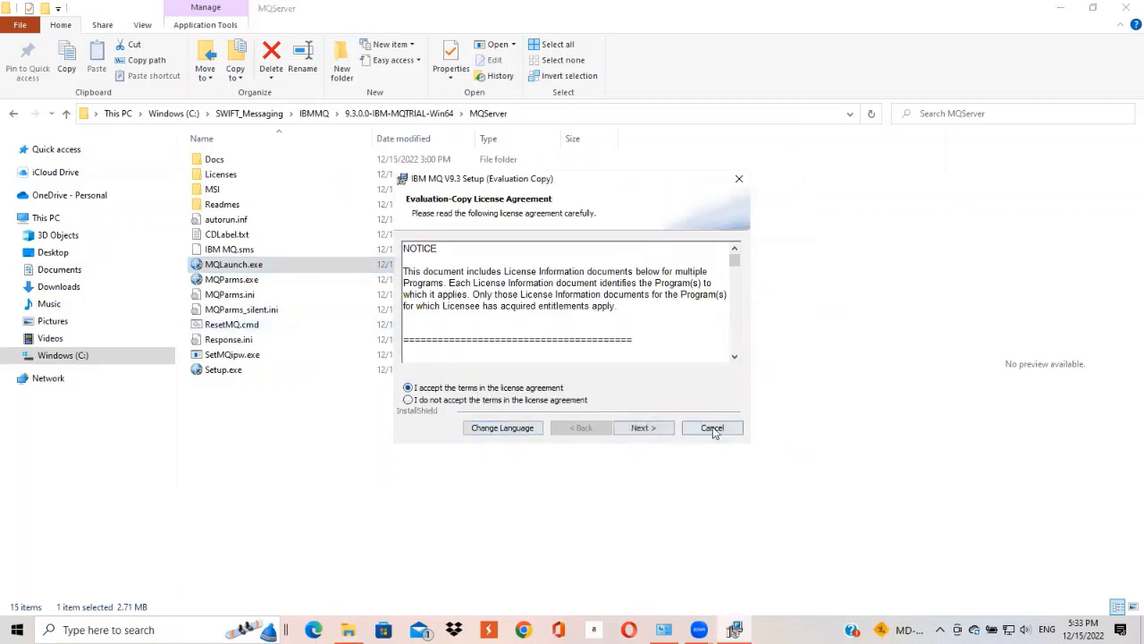
left_click(644, 429)
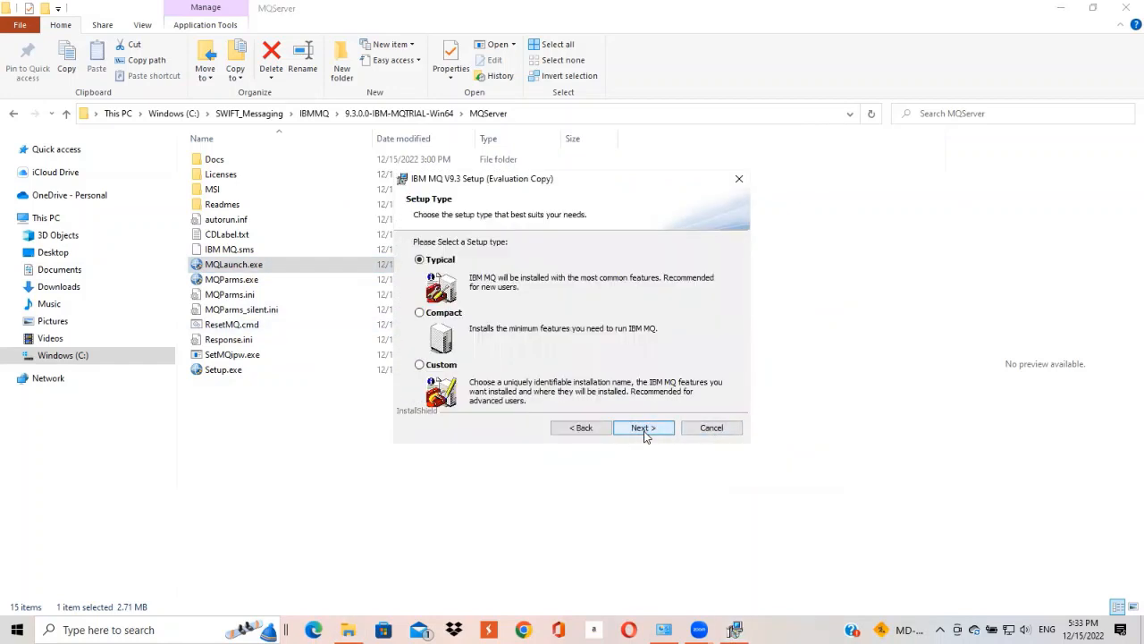
Choose the Custom setup type and name the installation MQInstallation.
left_click(440, 366)
left_click(642, 427)
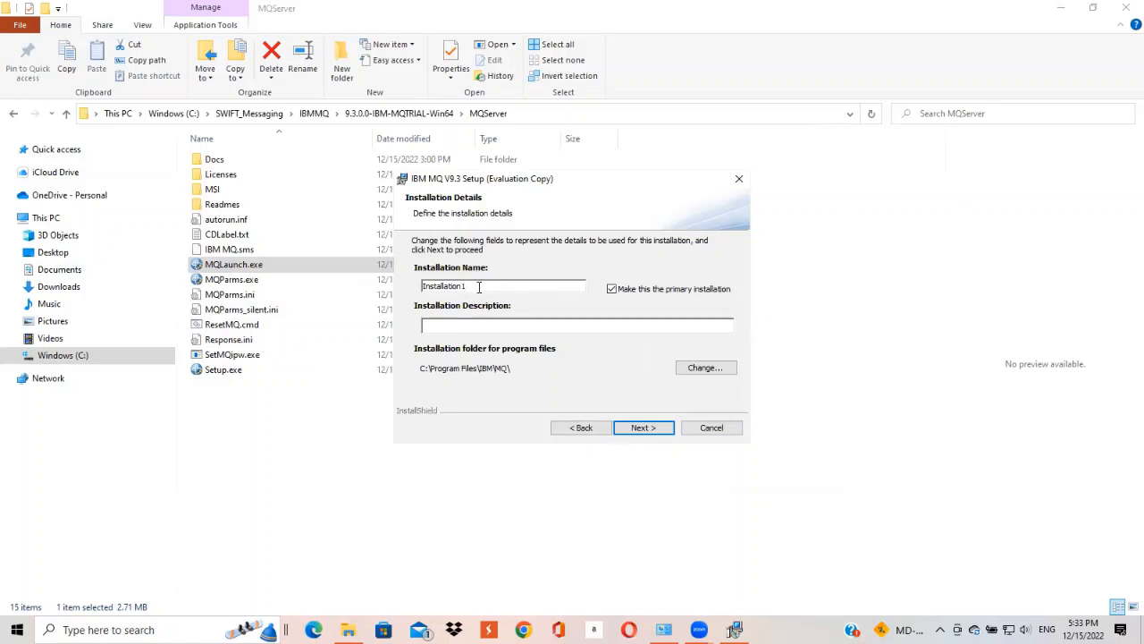
left_click_drag(479, 287, 377, 287)
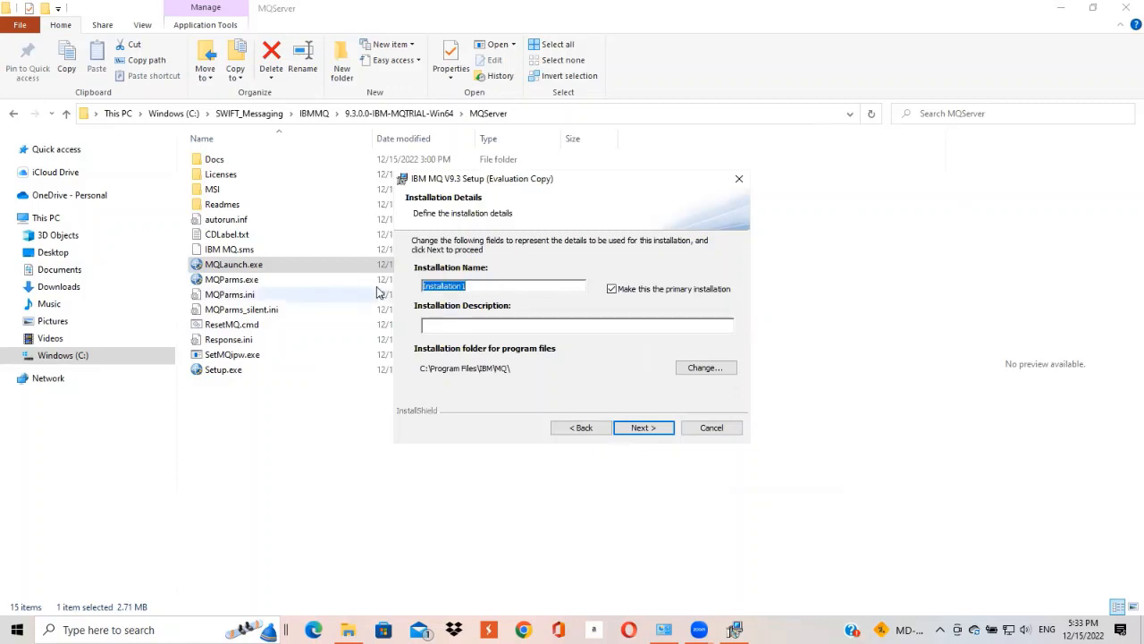
type("MQInstallation")
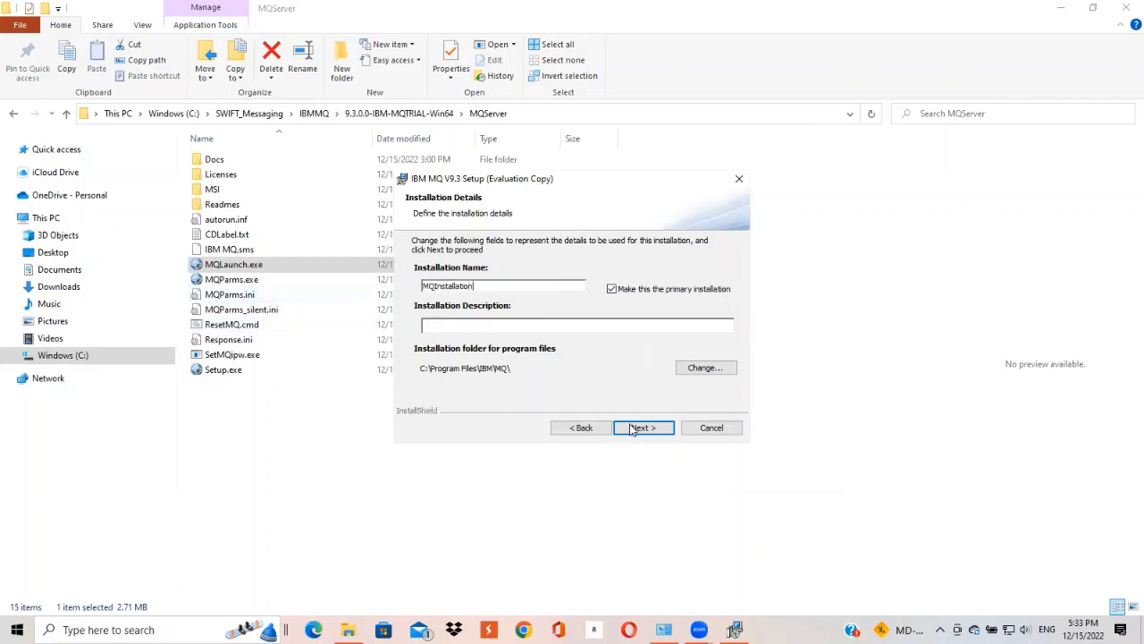
left_click(636, 428)
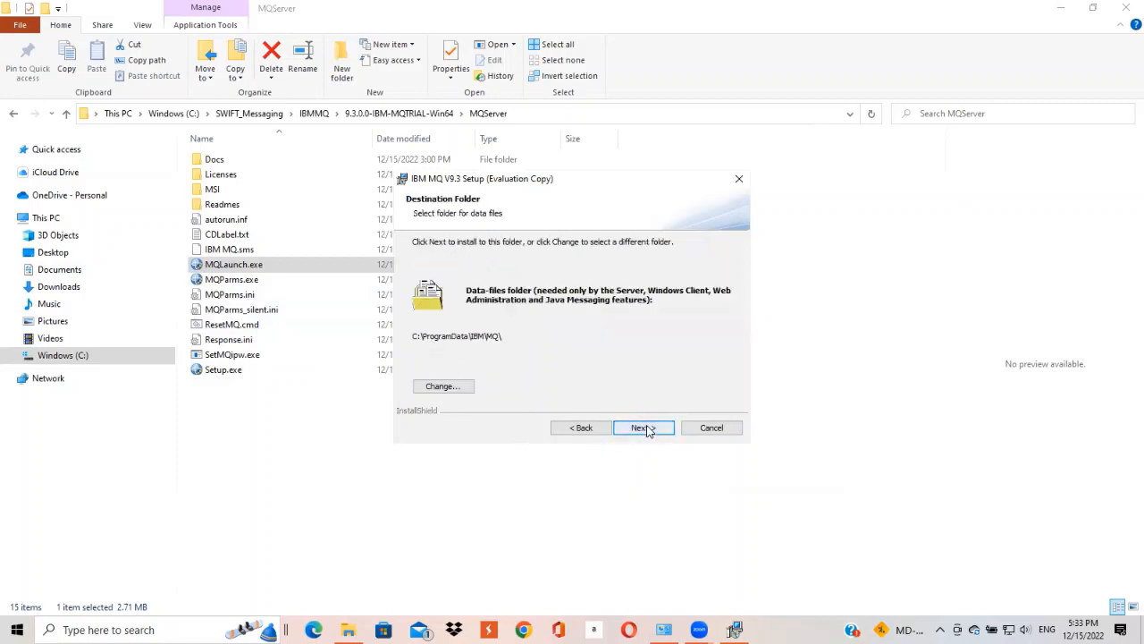
Accept C:\ProgramData\IBM\MQ\ as the data-files folder and C:\ProgramData\IBM\MQ\log\ as the log files folder.
left_click(649, 429)
left_click(649, 429)
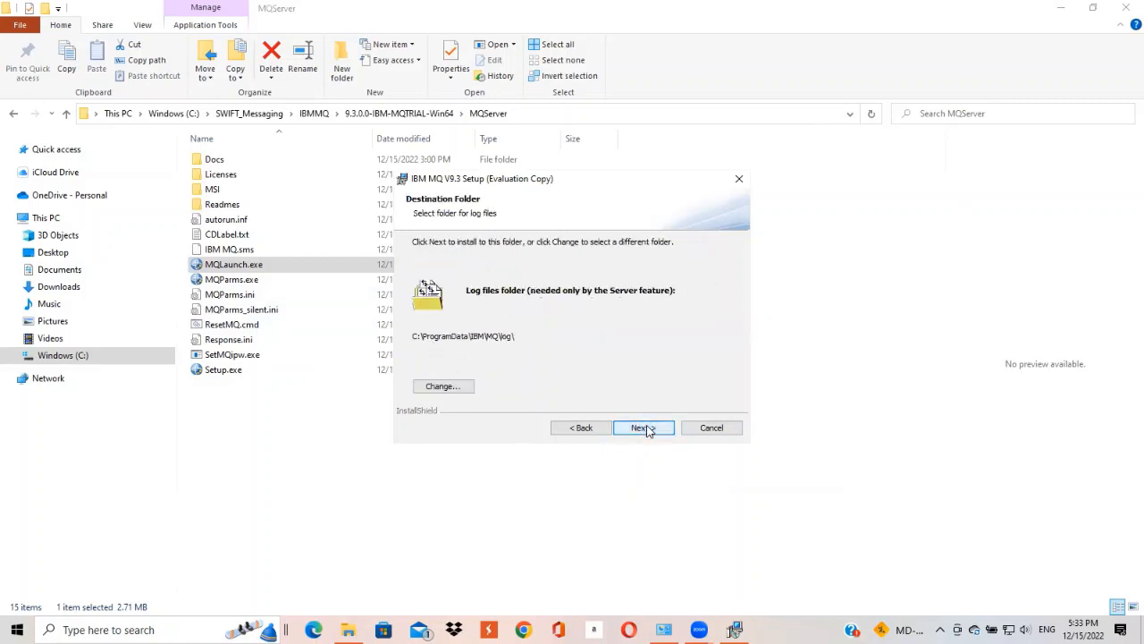
left_click(649, 429)
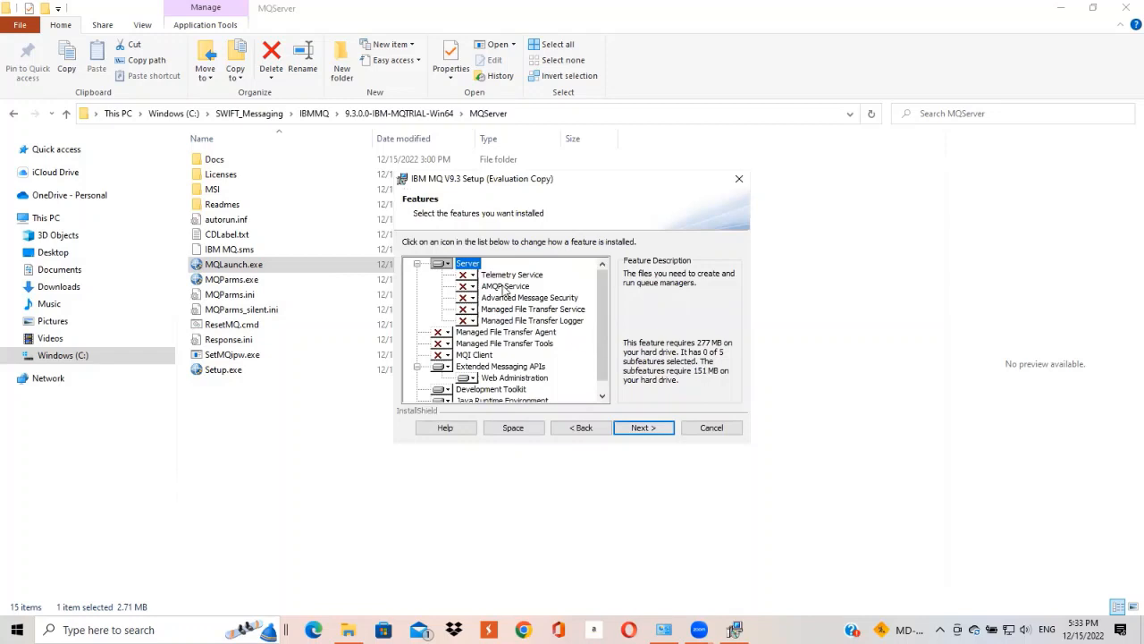
Set the MQI Client, Development Toolkit and Java Runtime Environment features to be installed.
left_click(442, 355)
left_click(470, 368)
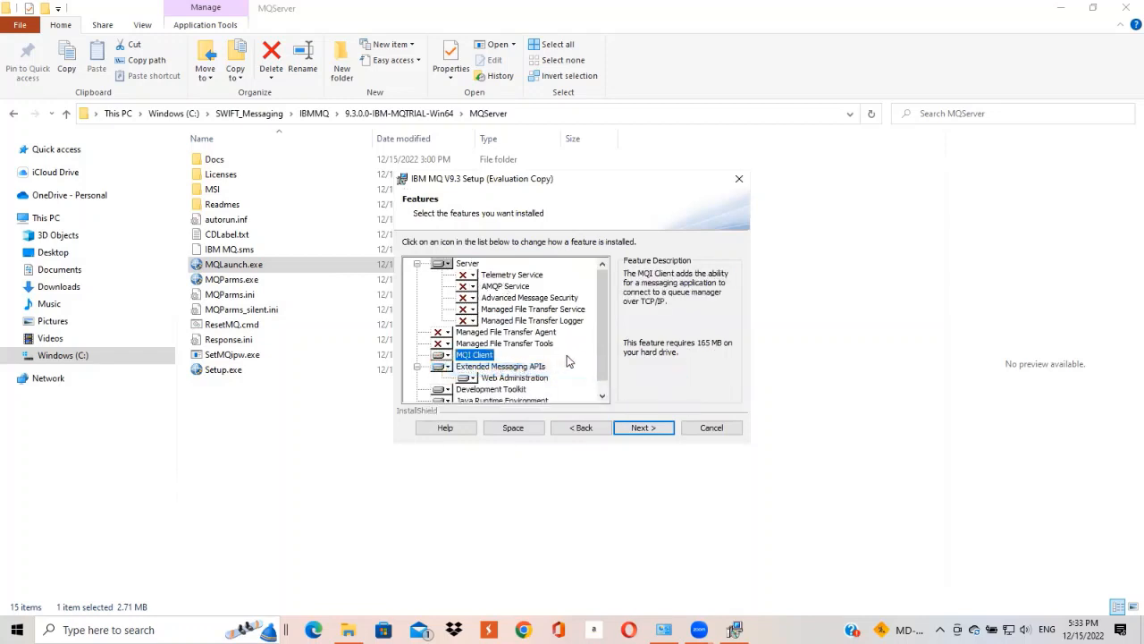
left_click(443, 379)
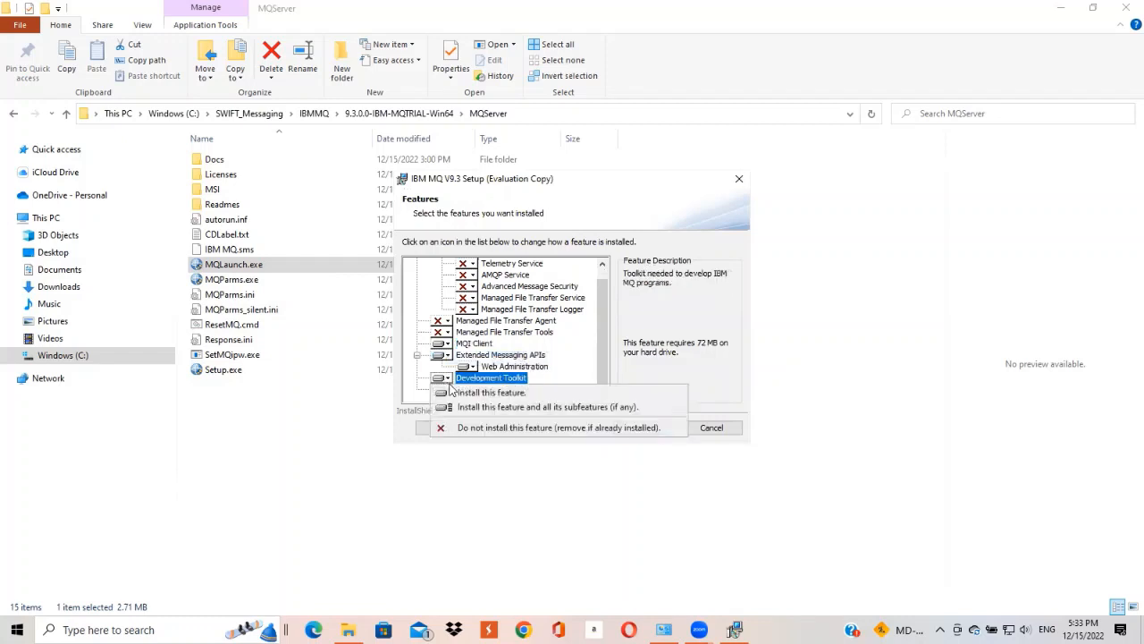
left_click(449, 392)
left_click(446, 391)
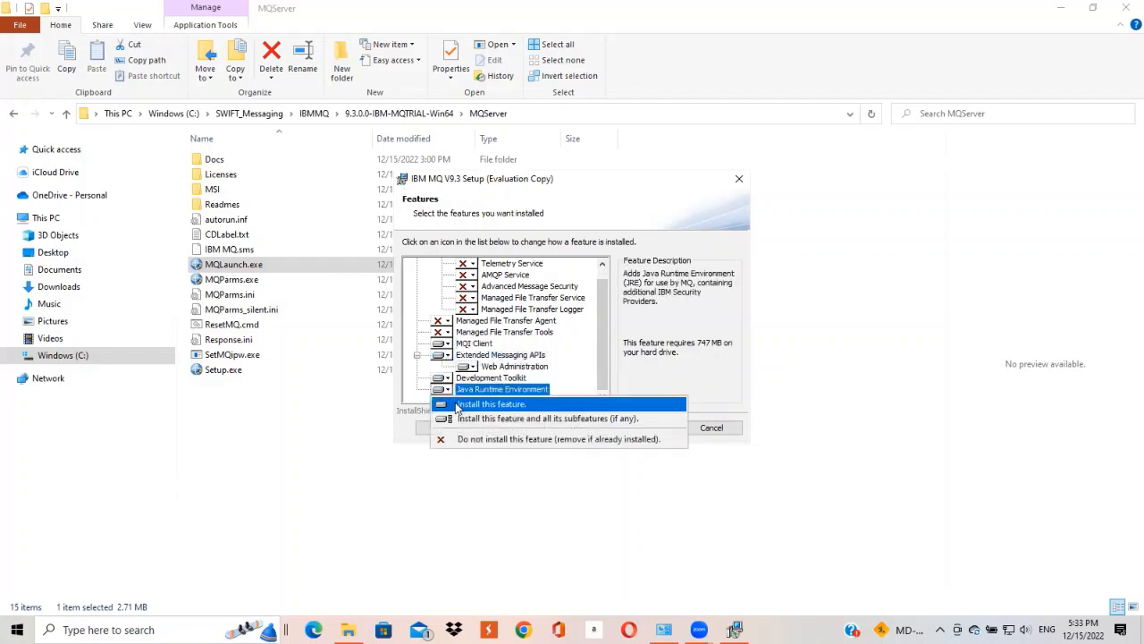
left_click(474, 404)
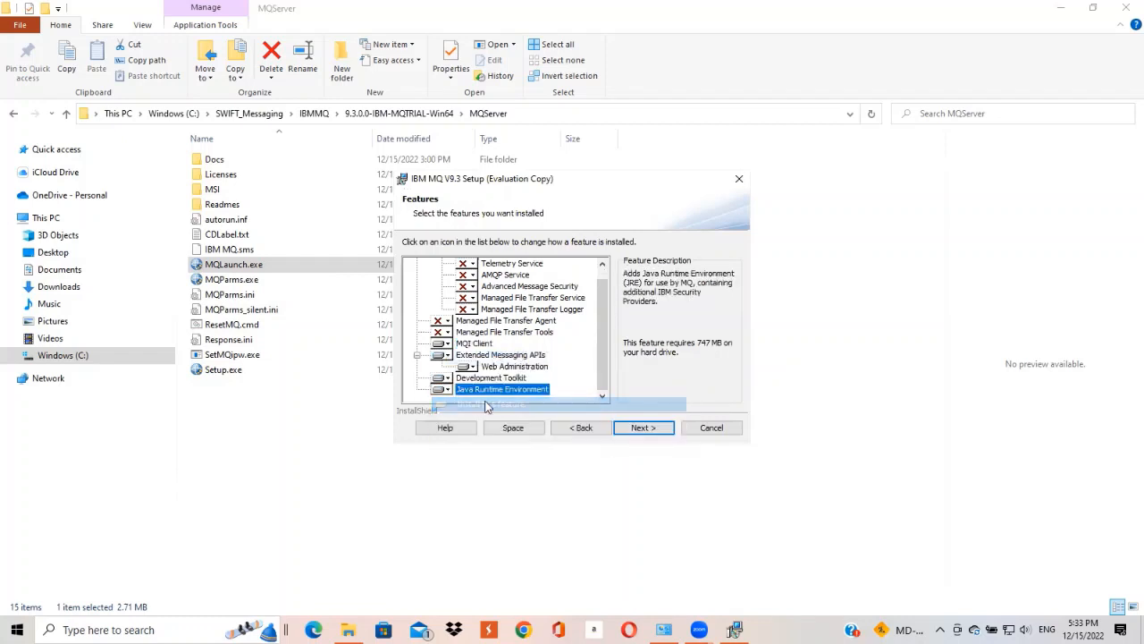
Set the Managed File Transfer Tools, Agent, Logger and Service features to be installed.
left_click(445, 333)
left_click(456, 350)
left_click(445, 321)
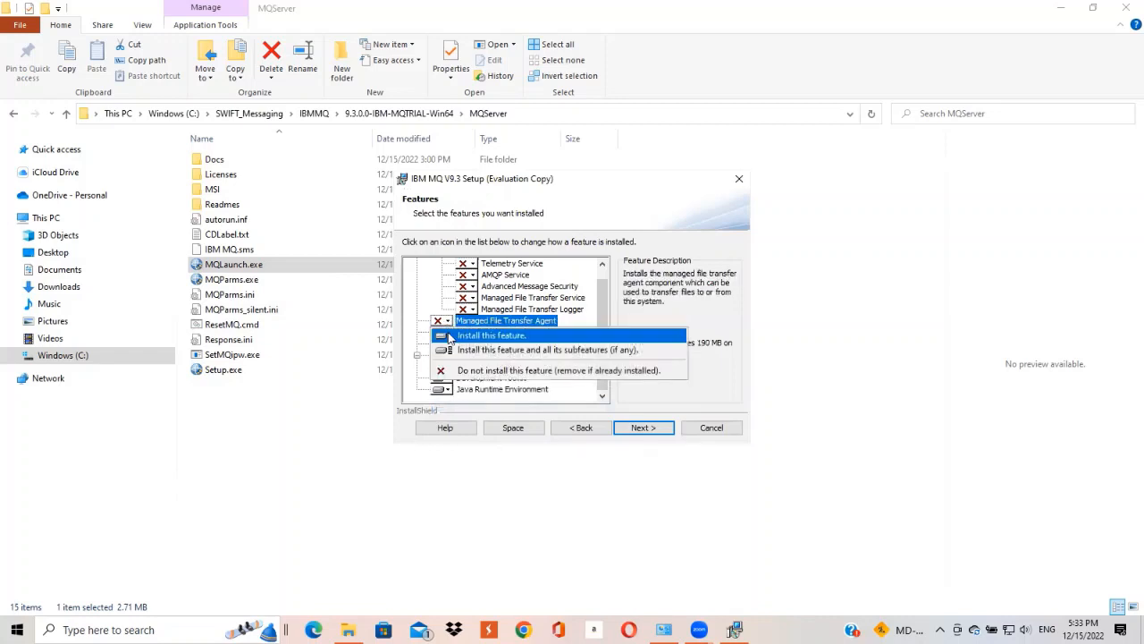
left_click(458, 337)
left_click(463, 310)
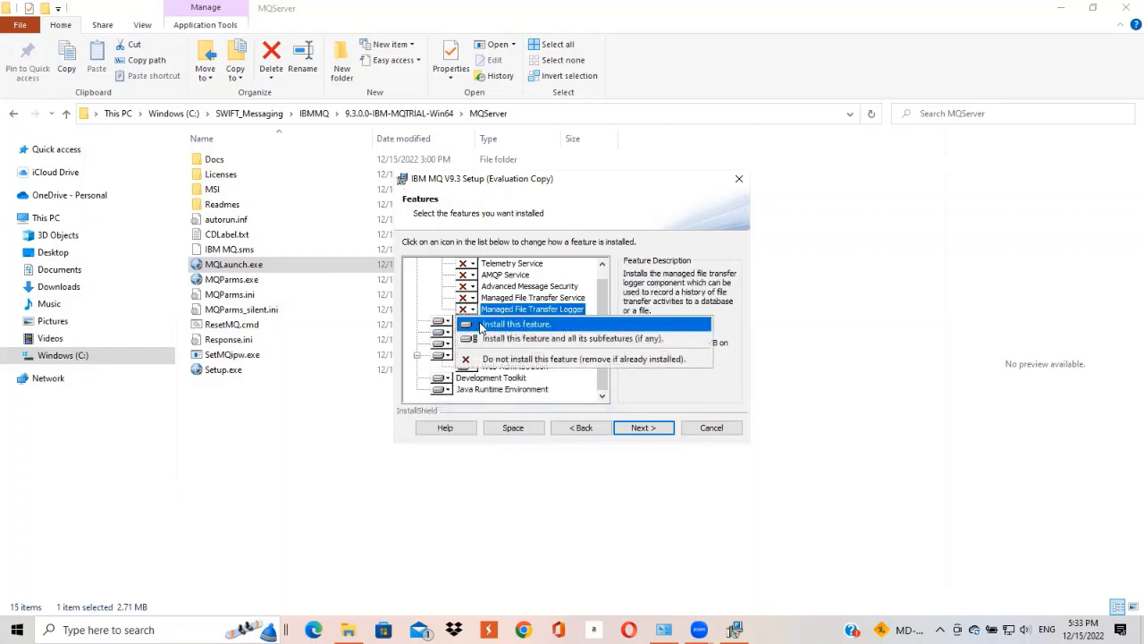
left_click(471, 323)
left_click(471, 299)
left_click(496, 314)
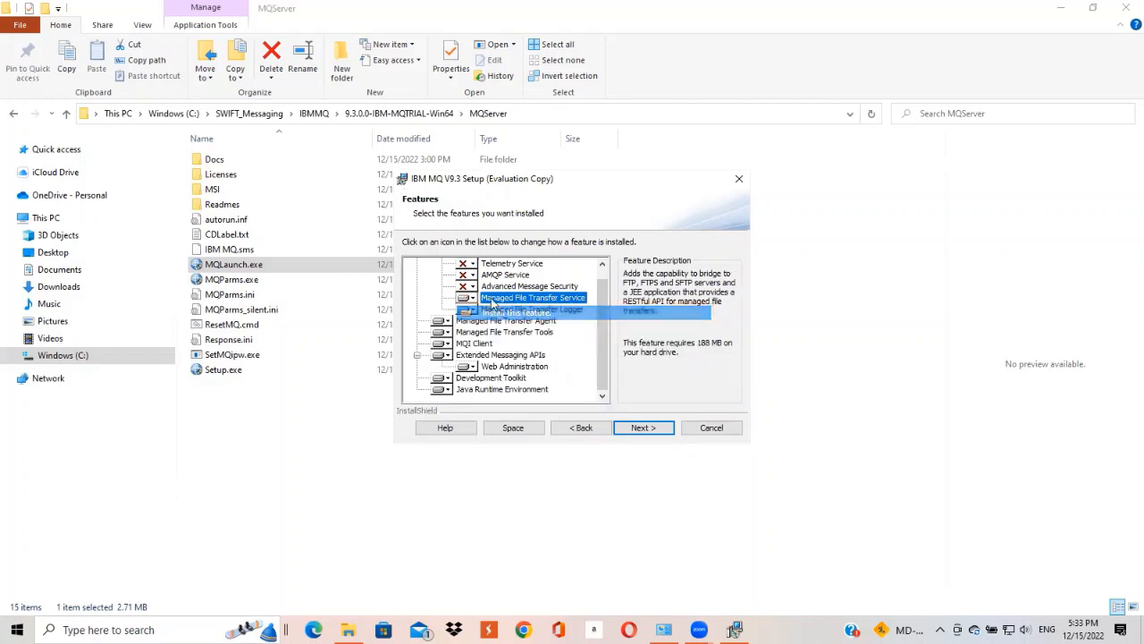
Set the Advanced Message Security, AMQP Service and Telemetry Service features to be installed.
left_click(472, 287)
left_click(488, 303)
left_click(471, 275)
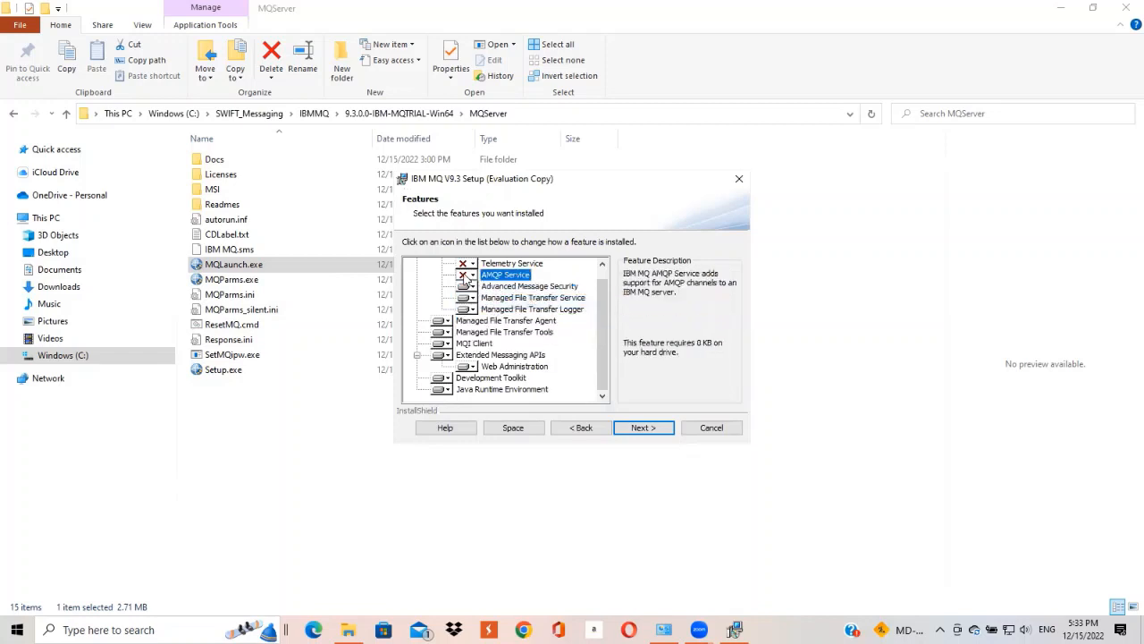
left_click(488, 291)
left_click(471, 265)
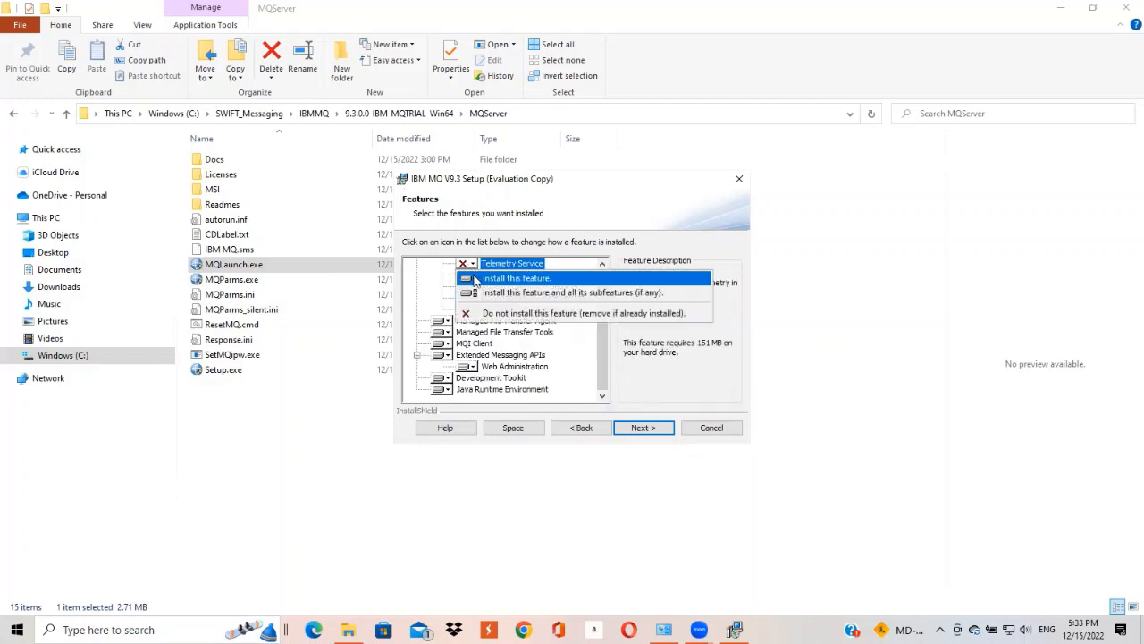
left_click(488, 279)
Review the complete feature list and start installing IBM MQ with the selected features.
scroll(547, 330, "up", 1)
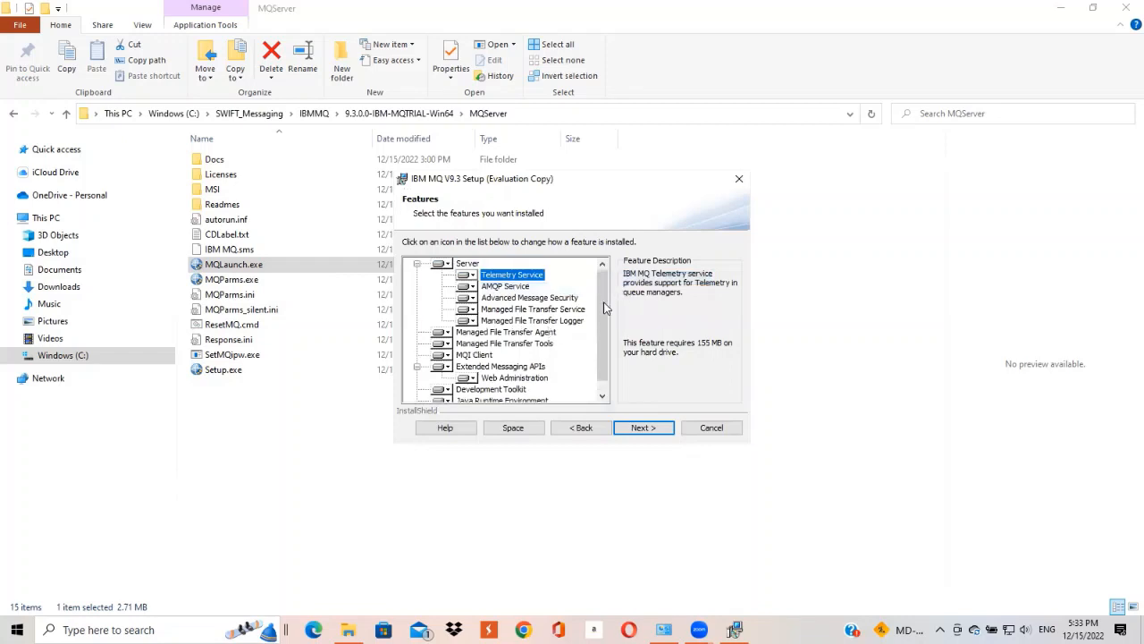
scroll(544, 372, "down", 1)
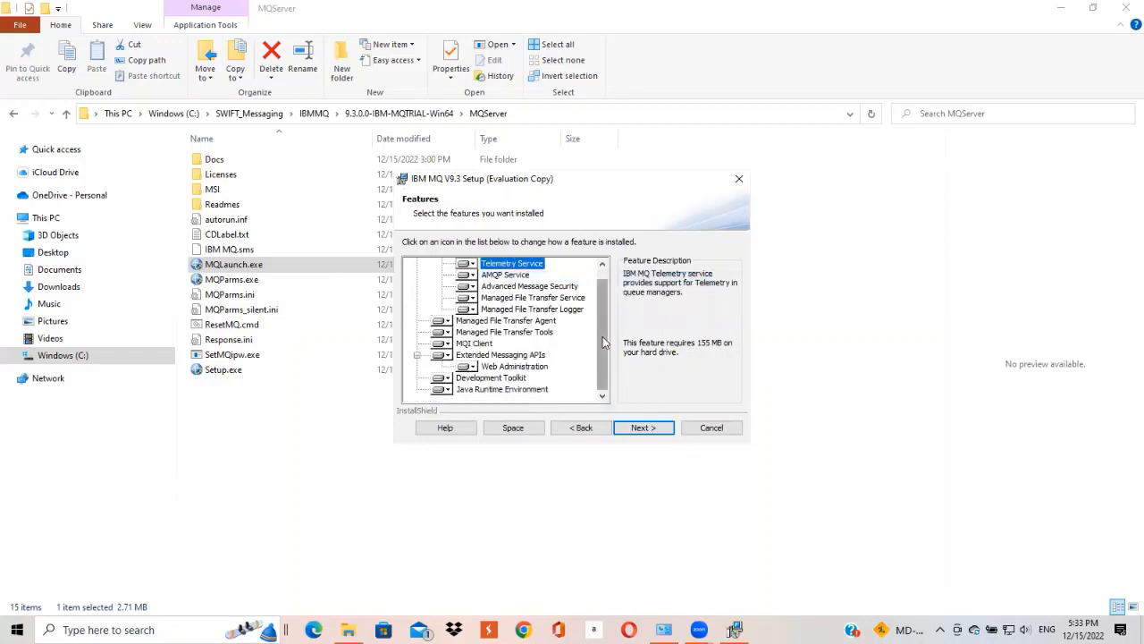
left_click(640, 427)
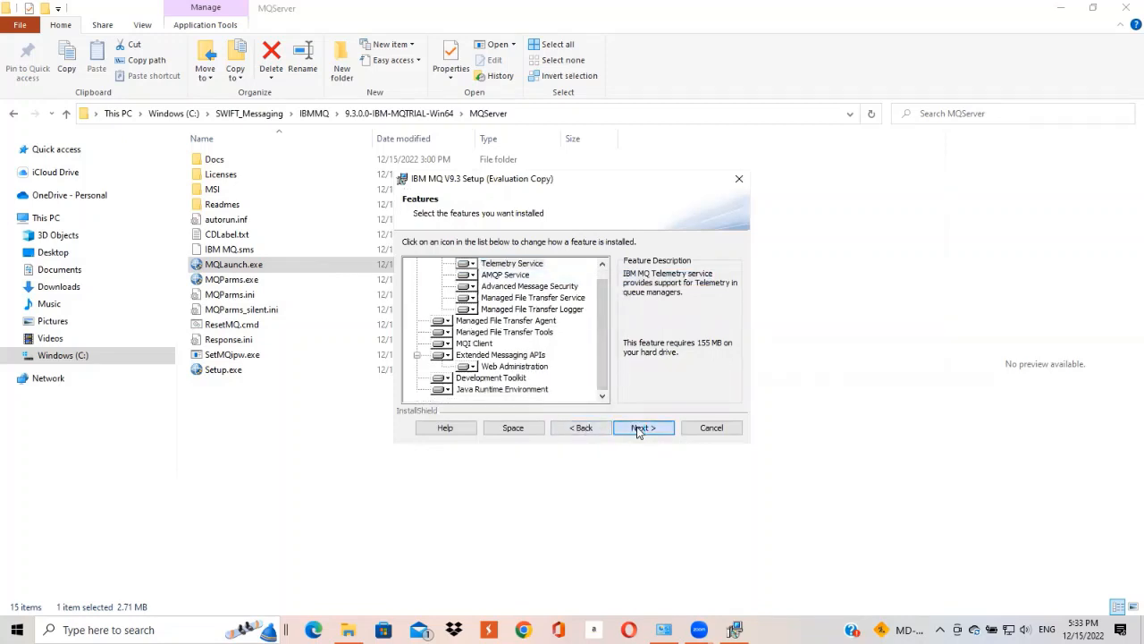
left_click(651, 432)
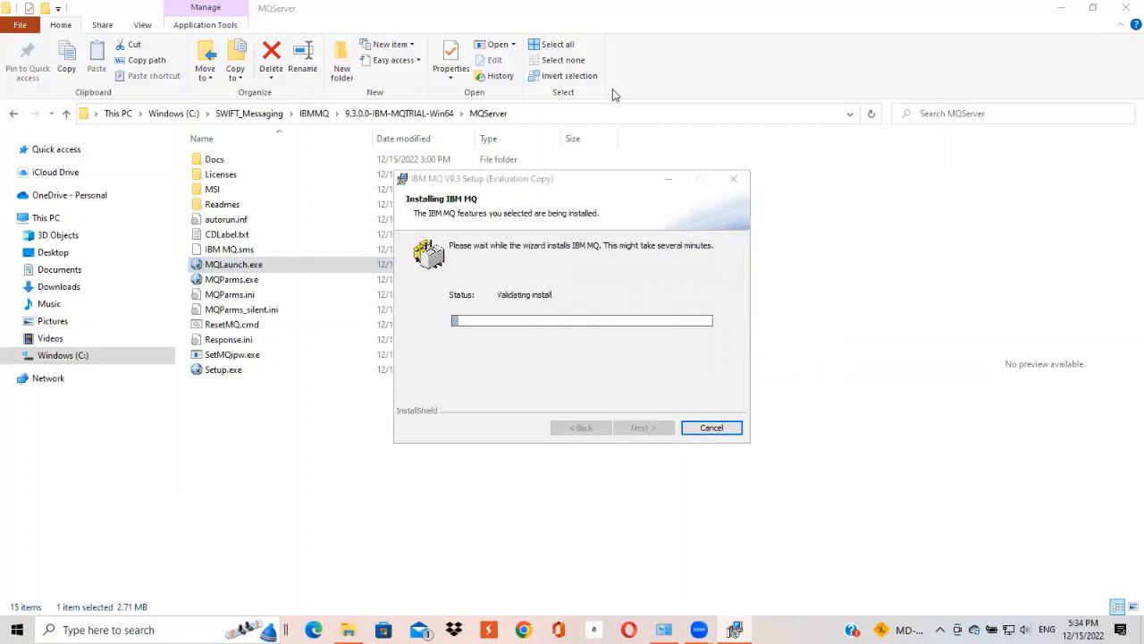
Finish the installation and complete the Prepare IBM MQ Wizard, answering No to the question about Windows 2000 or later domain controllers.
left_click(886, 51)
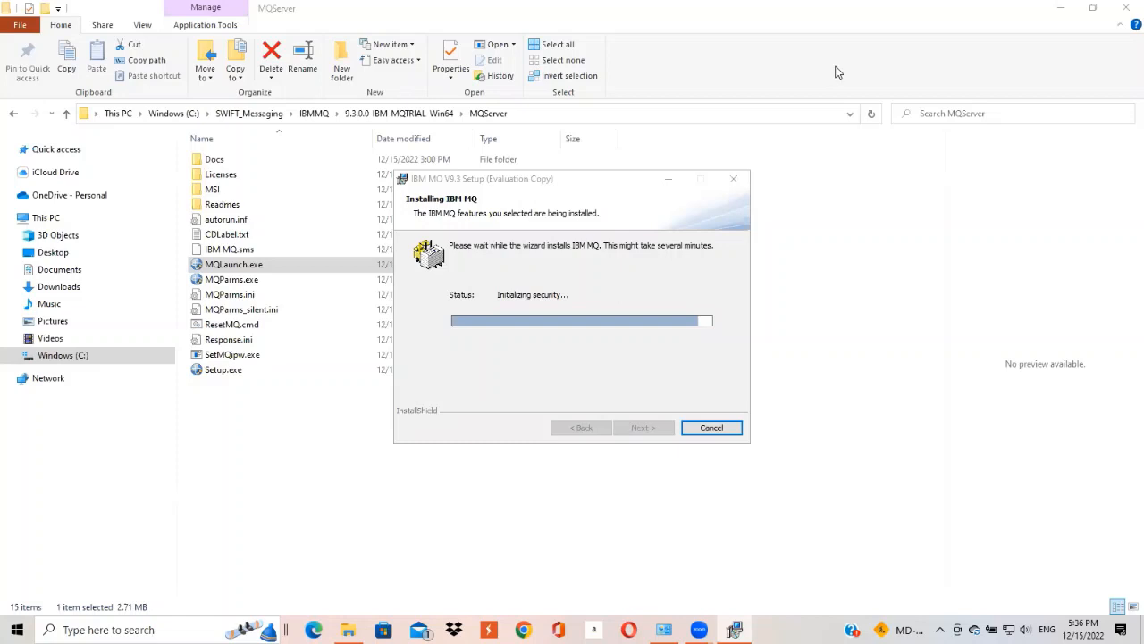
left_click(640, 428)
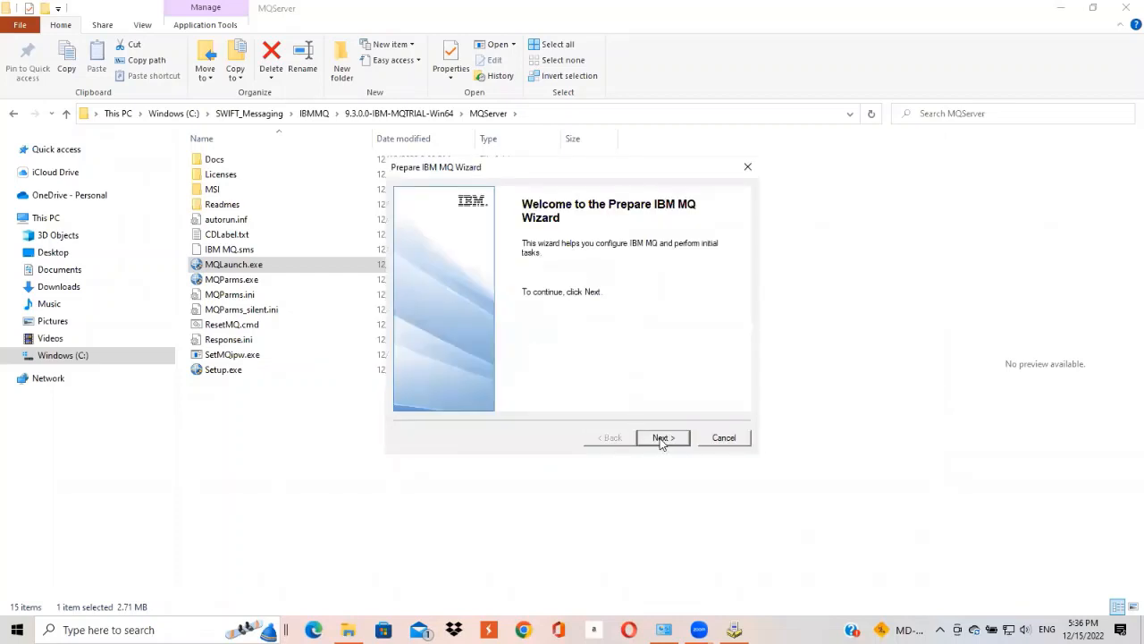
left_click(660, 438)
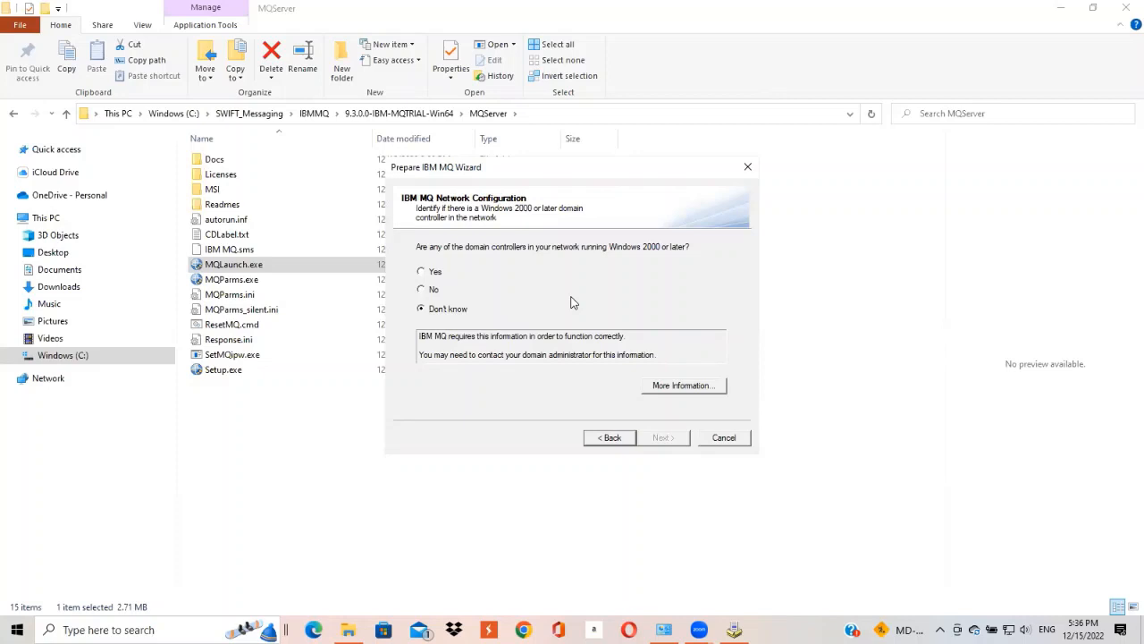
left_click(437, 291)
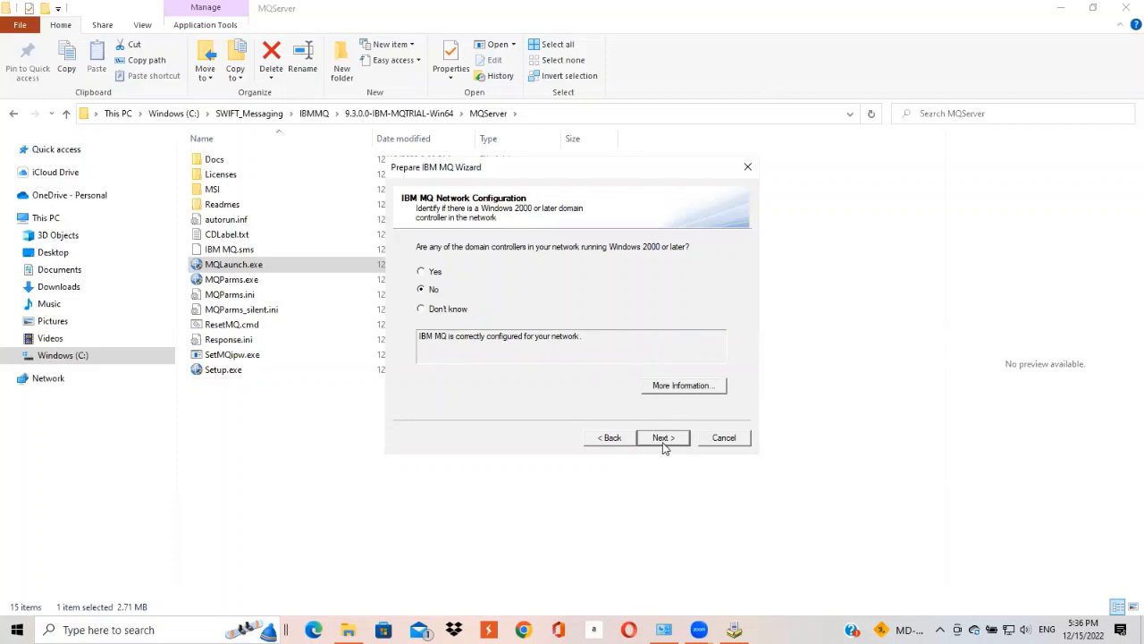
left_click(662, 438)
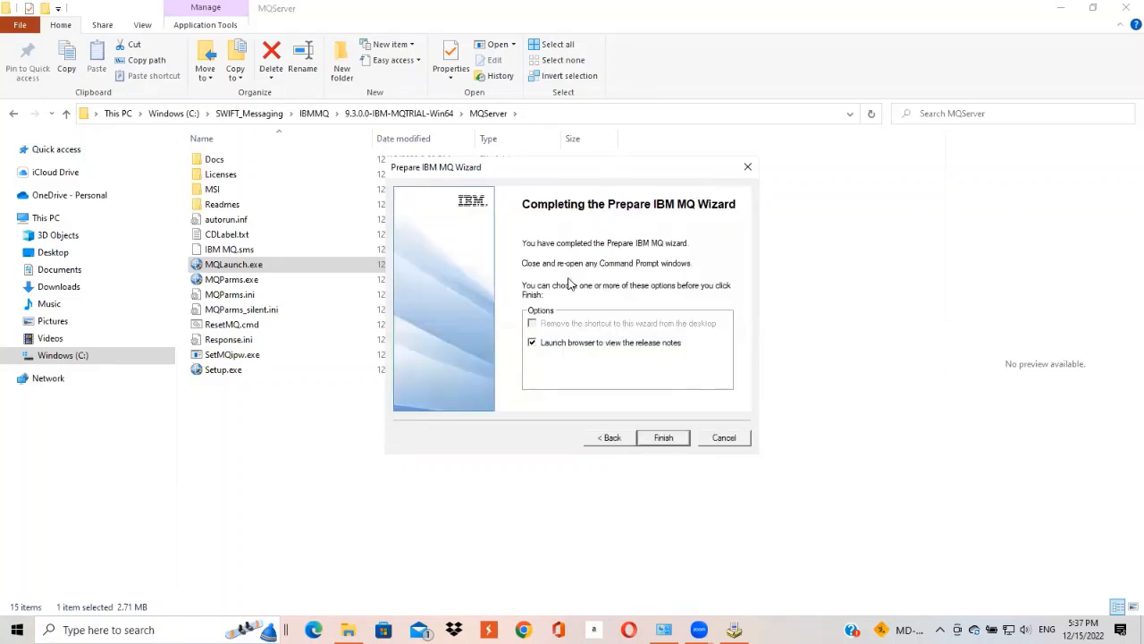
left_click(627, 350)
left_click(663, 438)
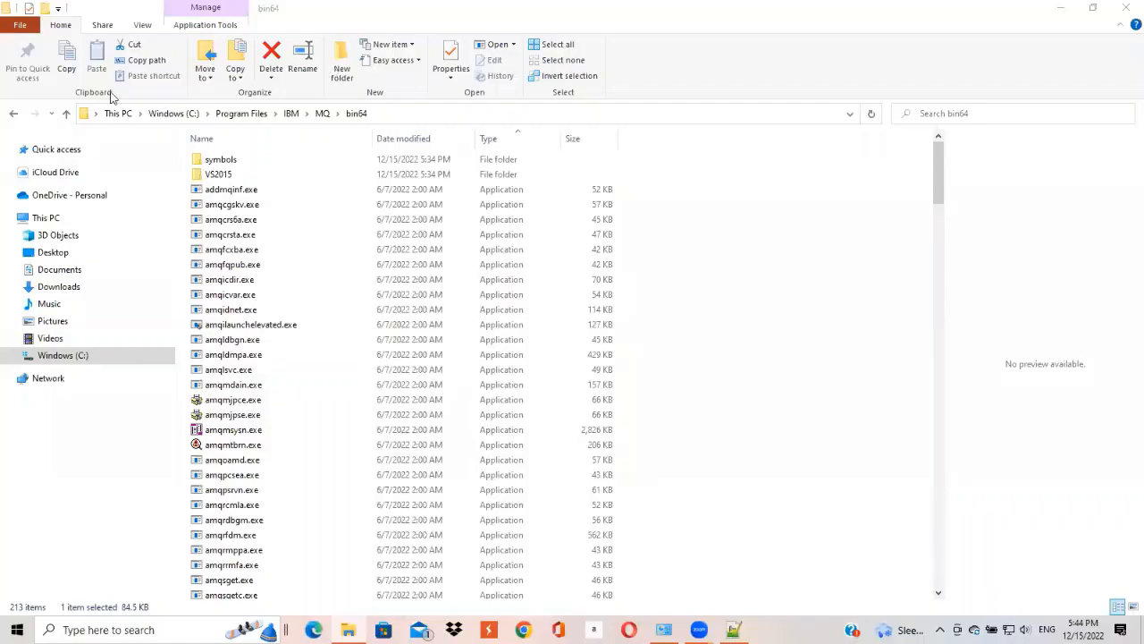
Open Command Prompt as administrator, allow it to make changes, and maximize its window.
left_click(17, 628)
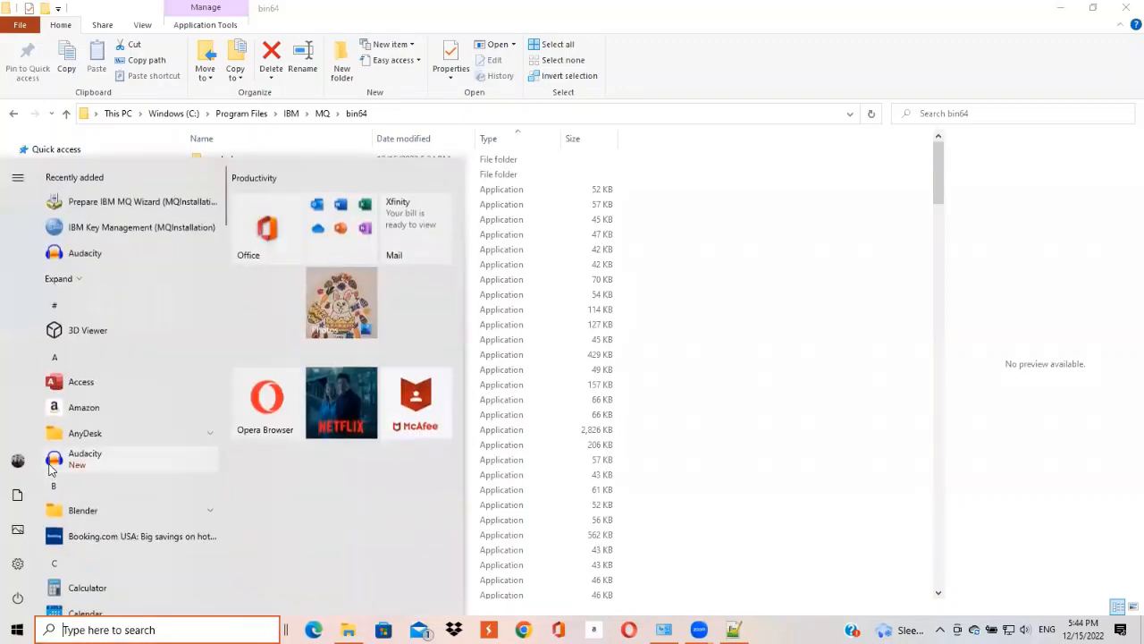
type("co")
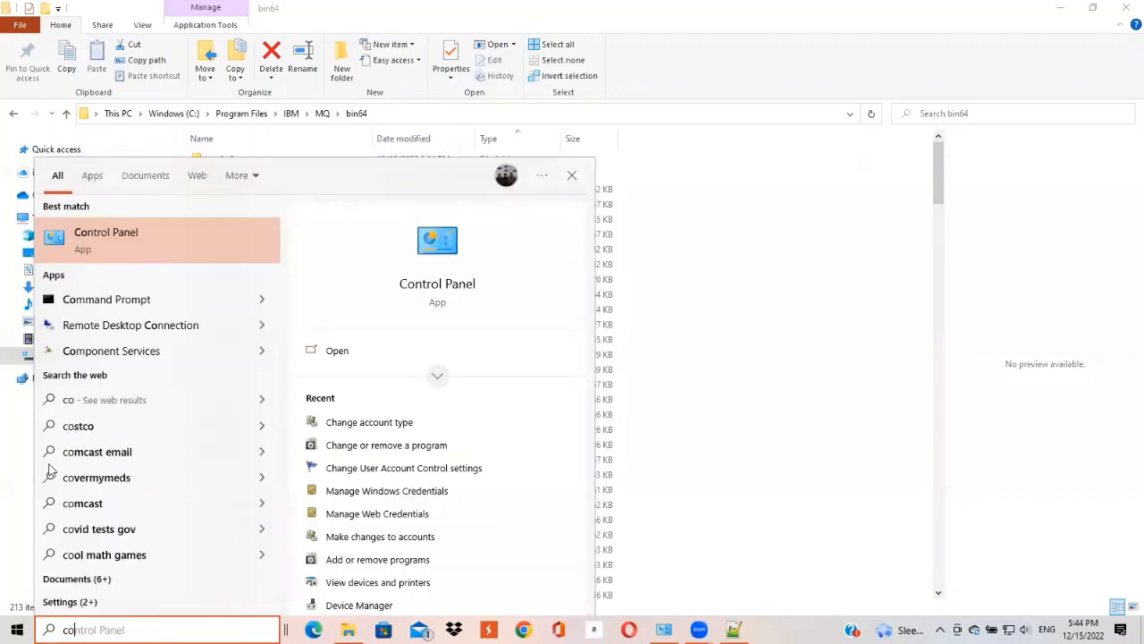
type("mm")
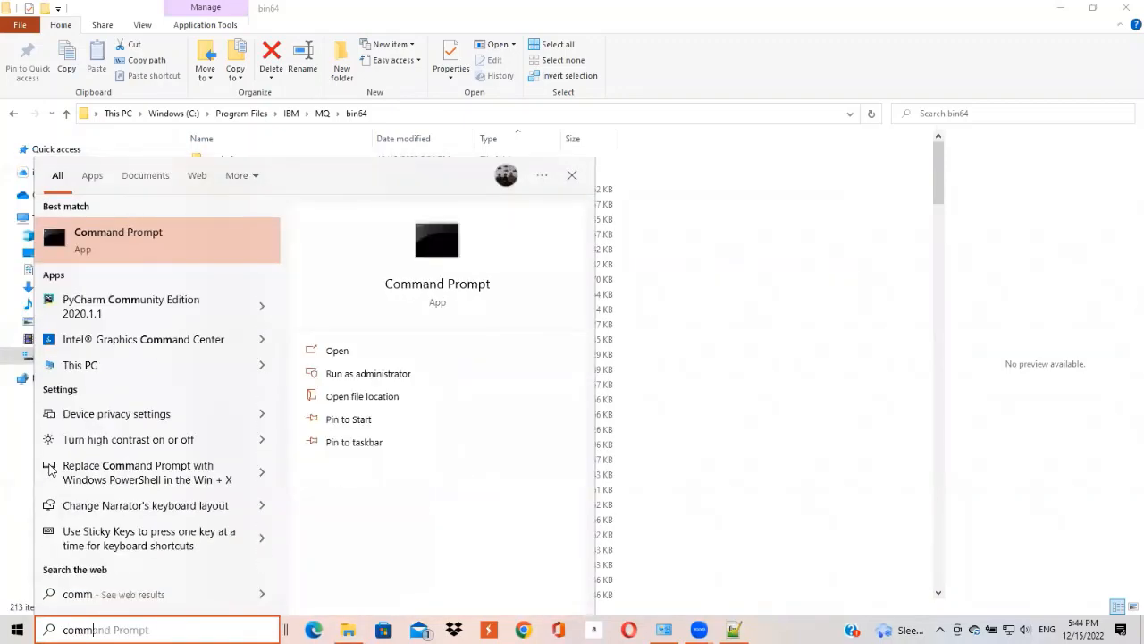
right_click(131, 247)
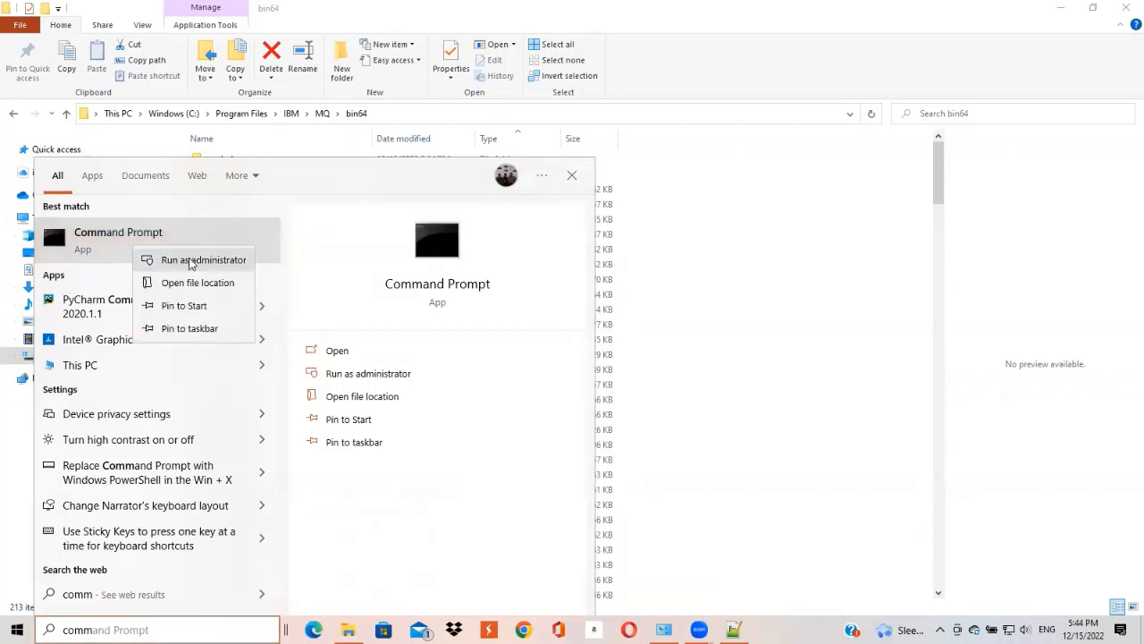
left_click(180, 260)
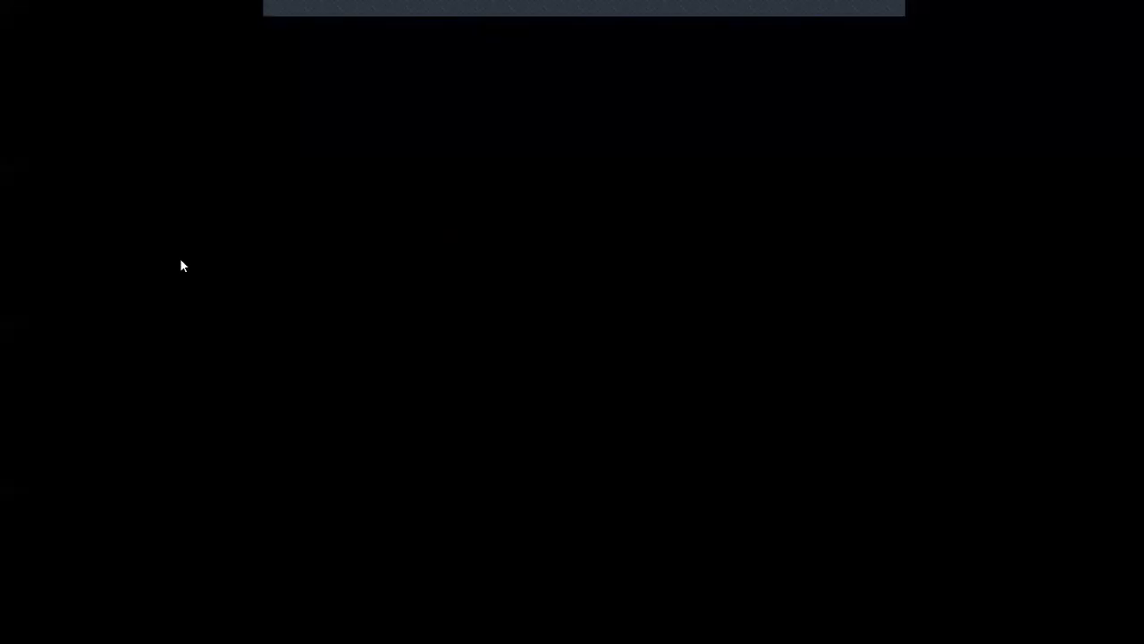
key("alt+y")
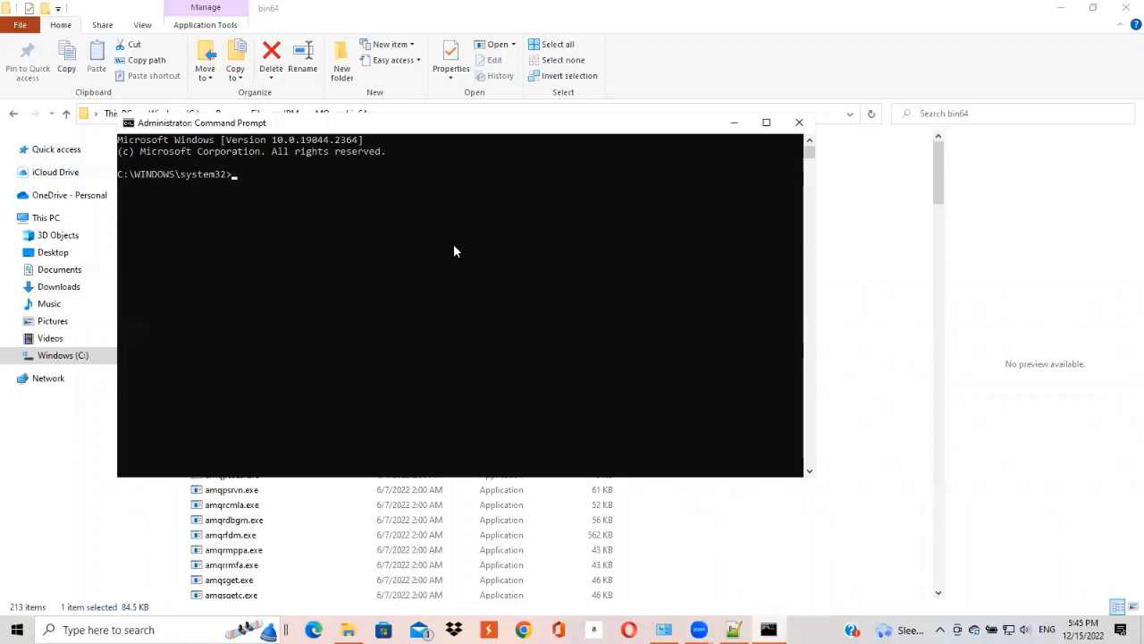
double_click(511, 121)
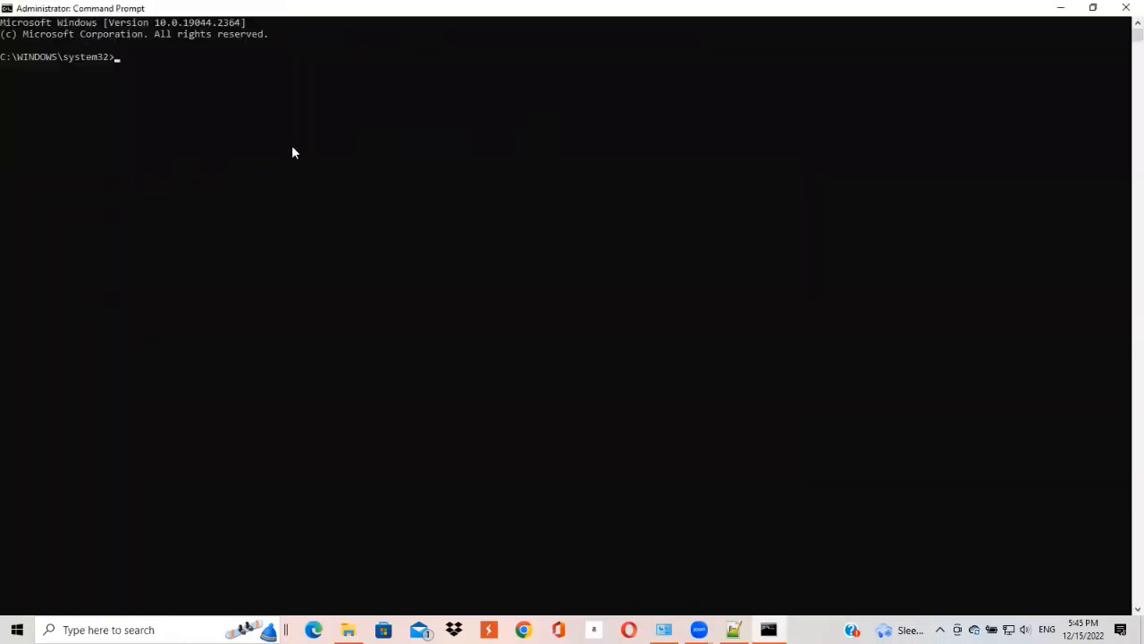
Change the working directory to "C:\Program Files\IBM\MQ\bin64" and clear the screen.
type("cd C:\\prog")
key("Tab")
type("\\I")
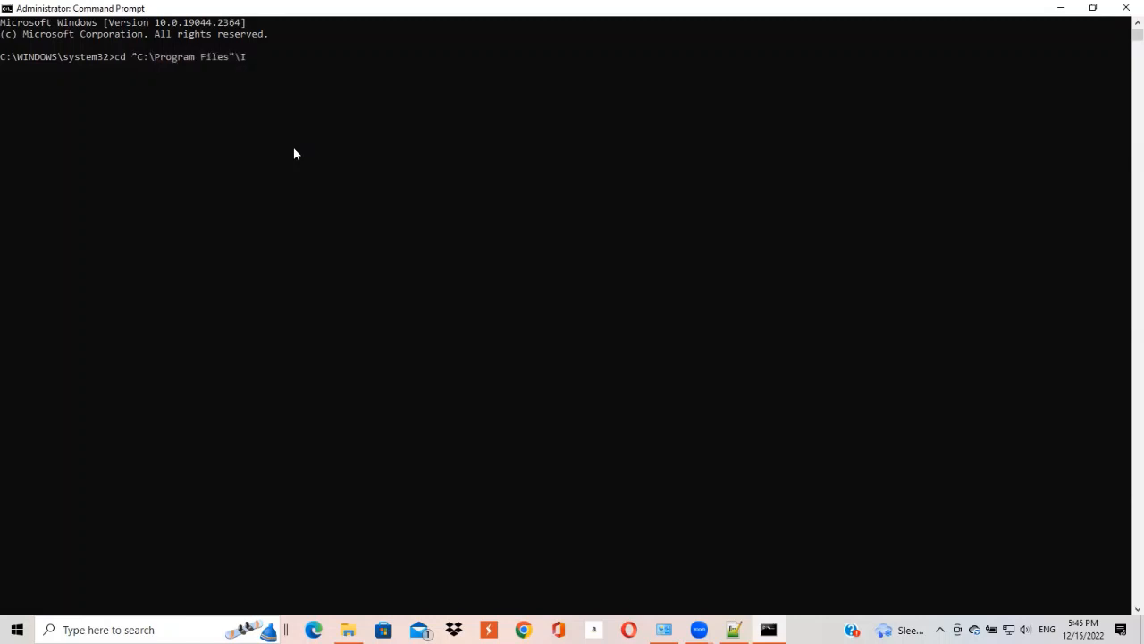
type("B")
key("Tab")
type("\\MQ\\bin")
key("Tab")
key("Tab")
key("Return")
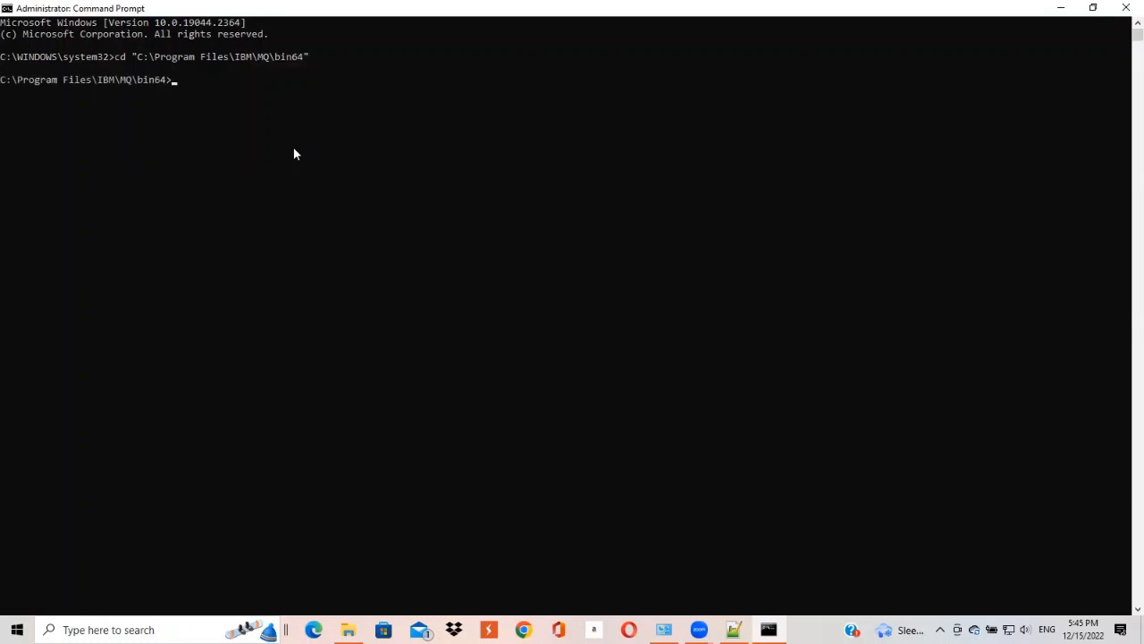
type("cls")
key("Return")
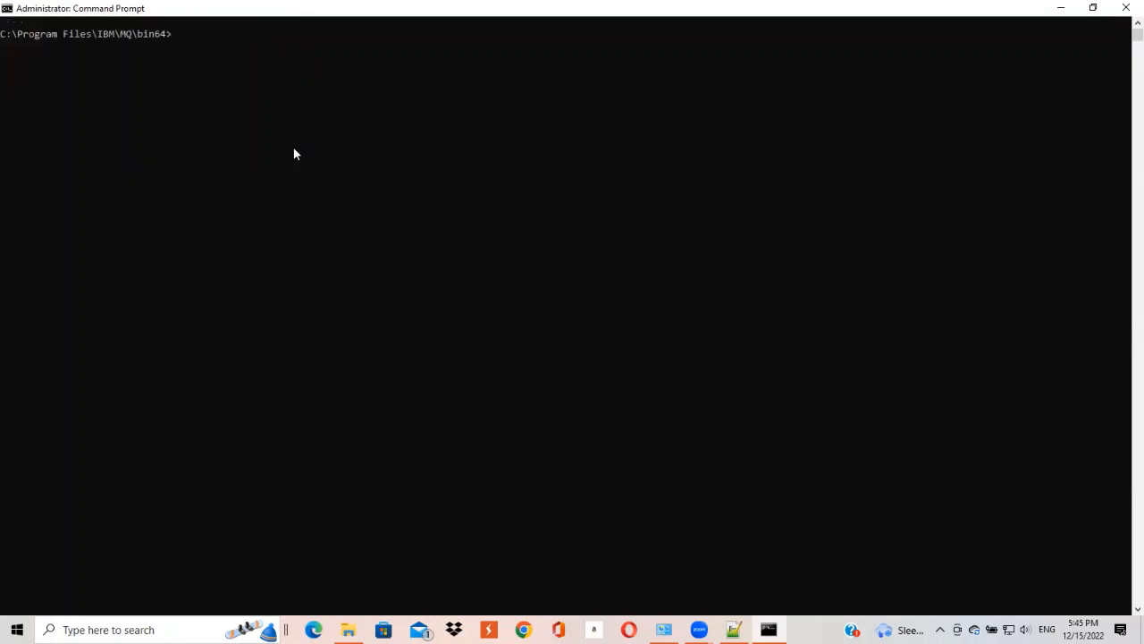
List the executables in the bin64 folder that match crtmq*.exe.
type("dir ctrmq*.exe")
key("Return")
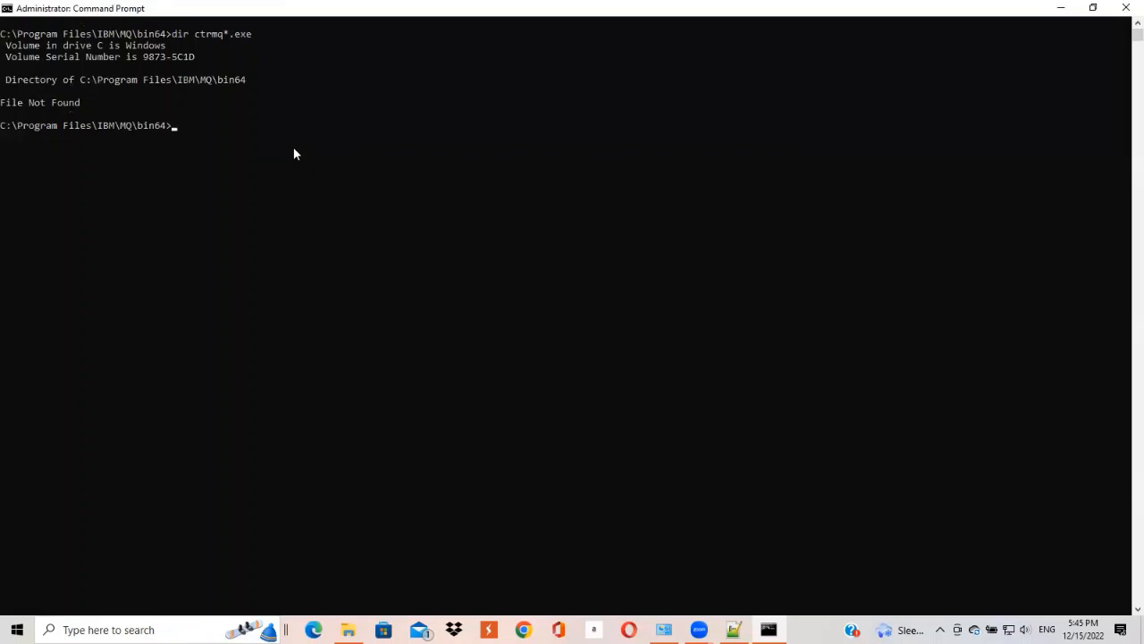
type("dir crtmq*.exe")
key("Return")
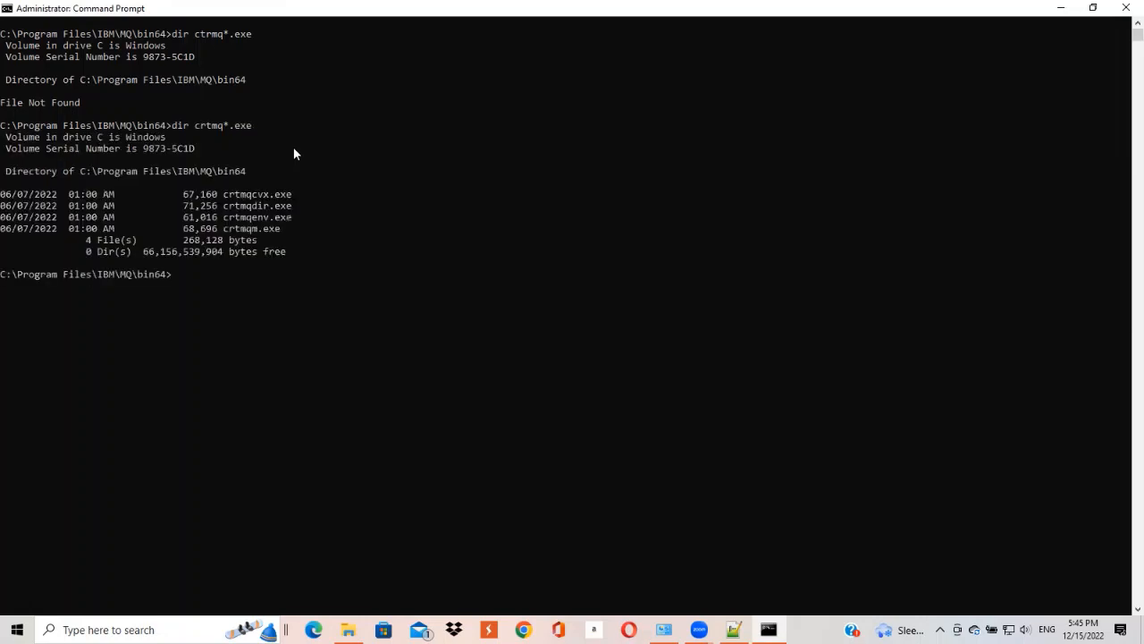
Display the usage and available options of the crtmqm command with crtmqm -?
type("crtmqm -help")
key("Return")
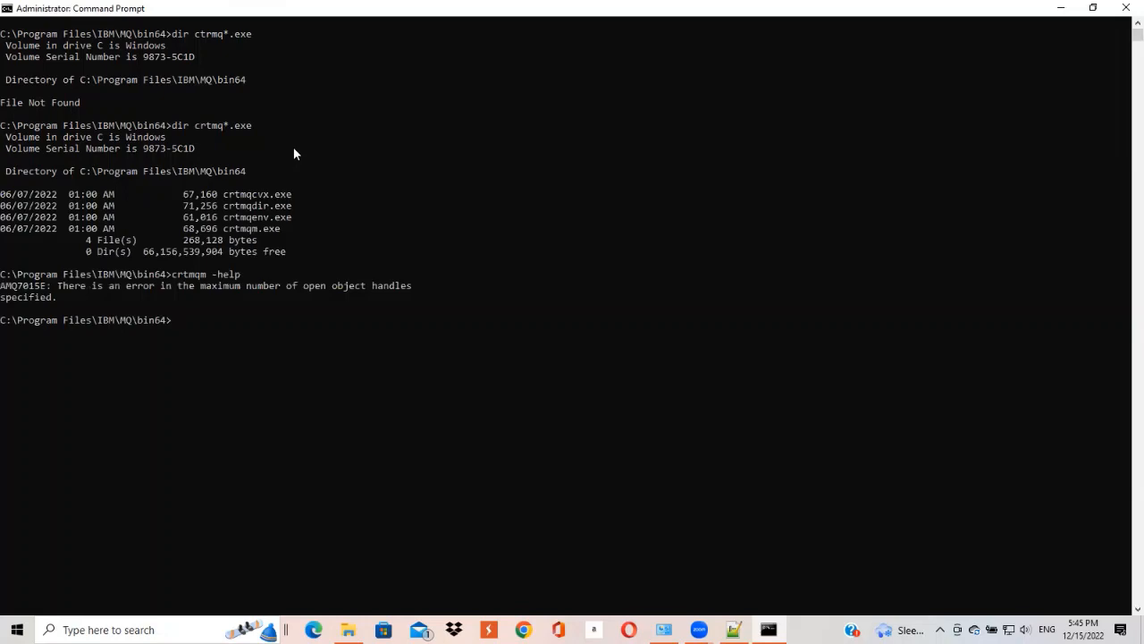
key("Up")
key("BackSpace")
key("BackSpace")
key("BackSpace")
key("BackSpace")
type("?")
key("Return")
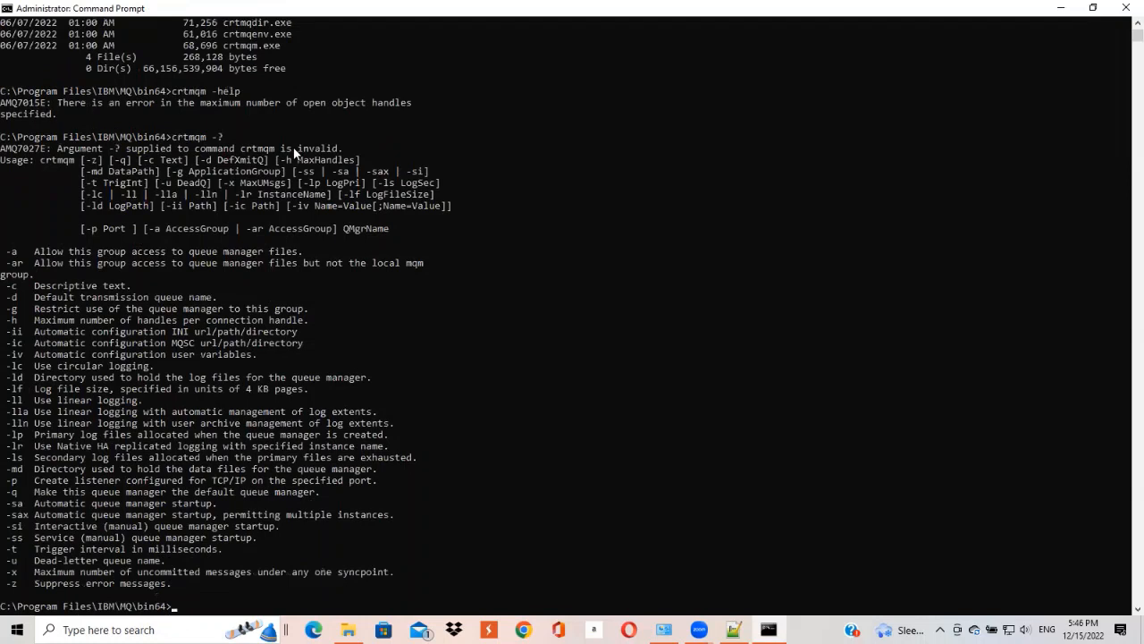
Create a queue manager named QMGR1 with the description "TEST QMGR" using crtmqm.
type("crtmqm -c \"TEST")
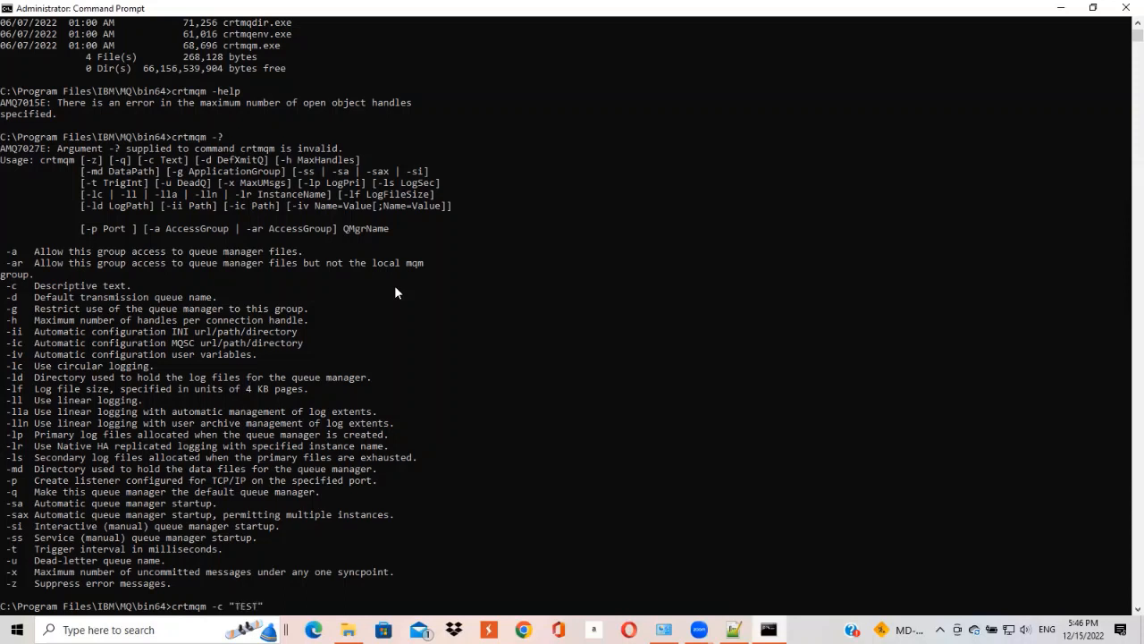
type(" QM\"GR\" QMGR1")
key("Return")
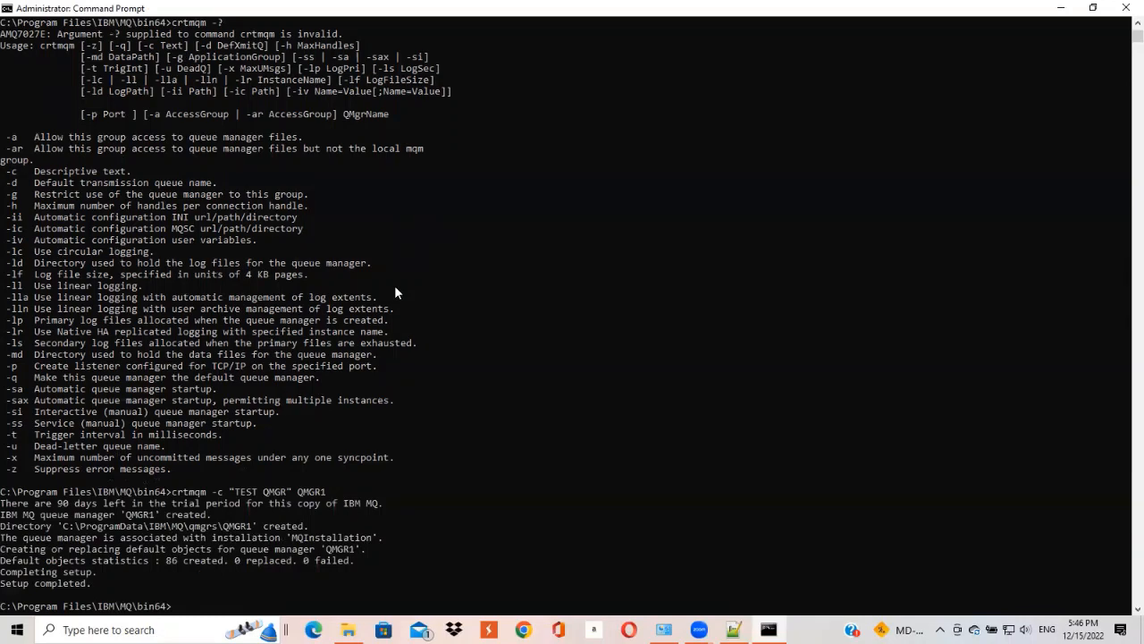
Display the usage and available options of the strmqm command with strmqm -?
type("dsq")
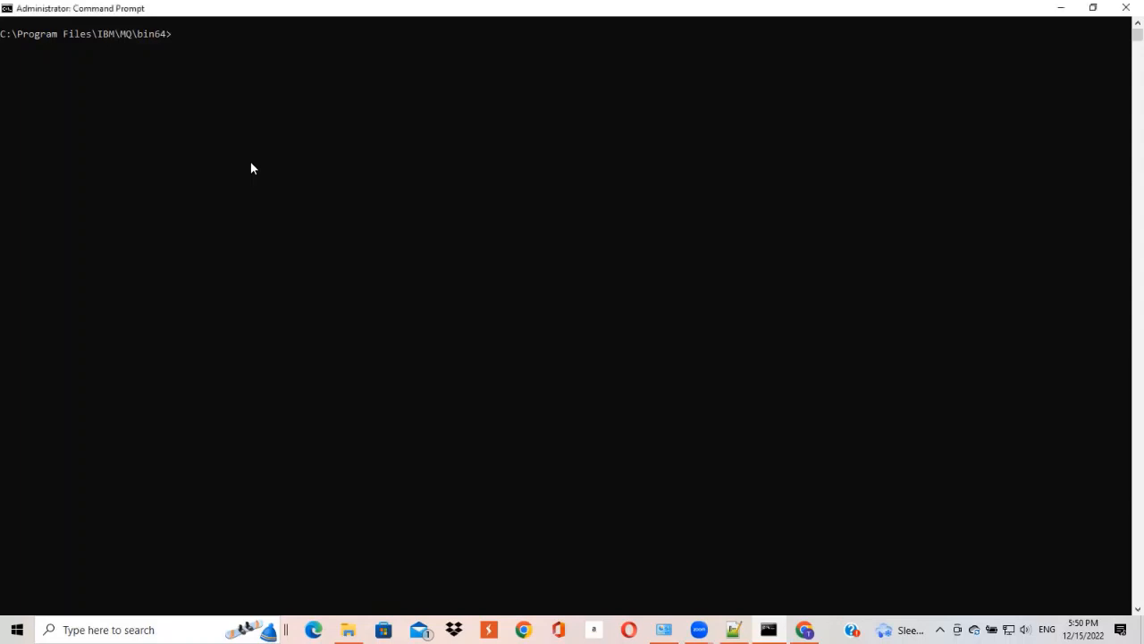
type("strmqm -?")
key("Return")
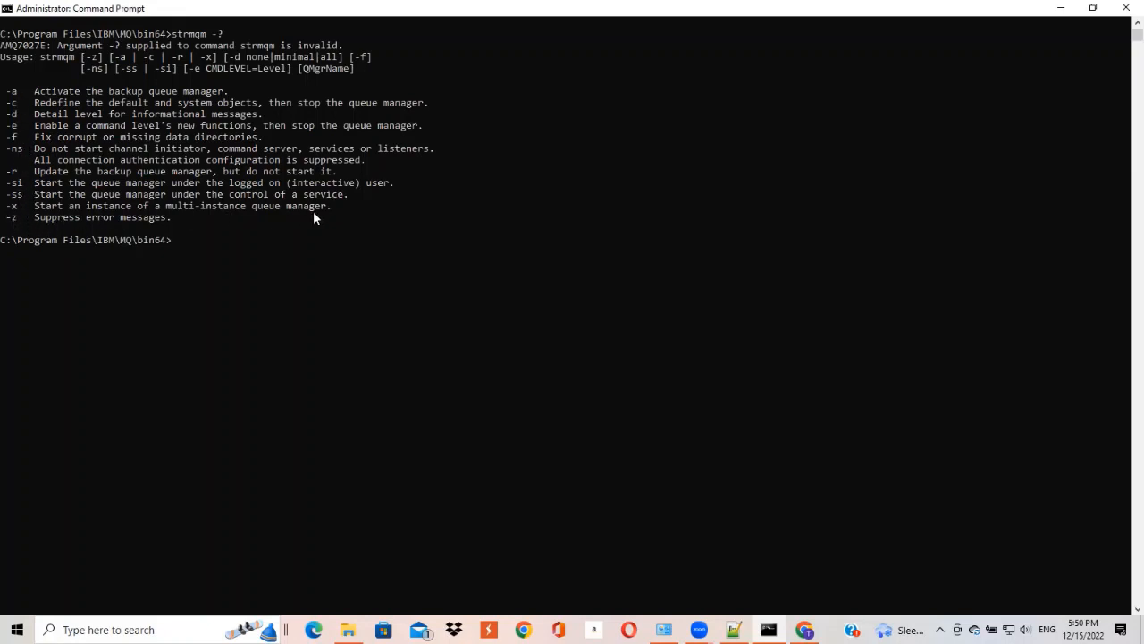
Check the status of queue manager QMGR1 with dspmq -m QMGR1.
type("dspmqm -?")
key("Return")
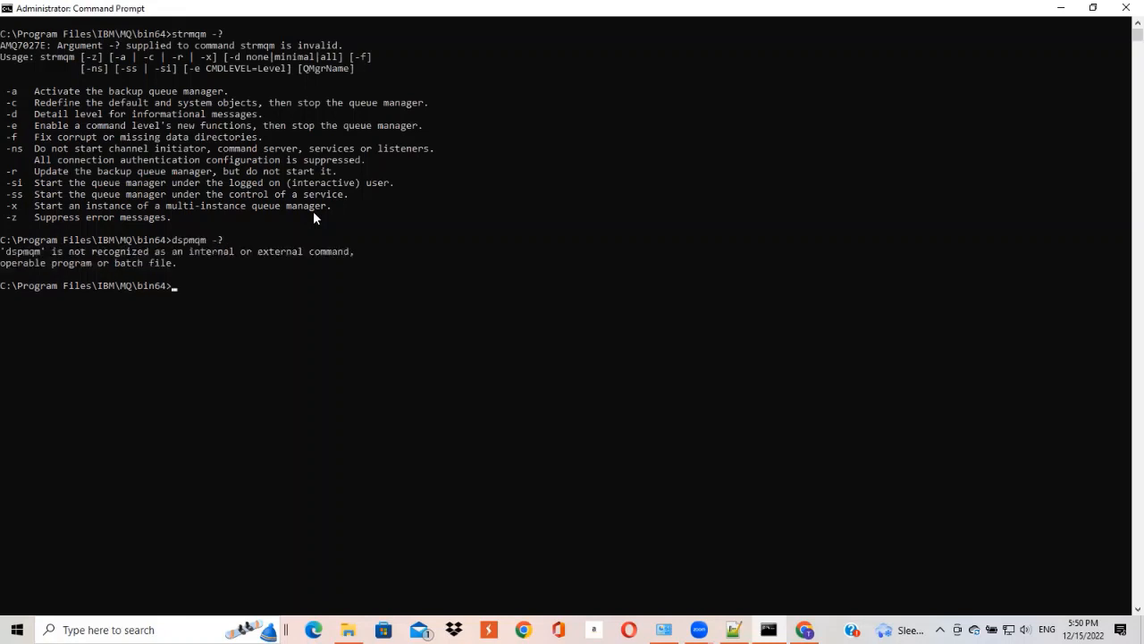
type("dspmqm")
key("BackSpace")
key("BackSpace")
key("BackSpace")
key("BackSpace")
key("BackSpace")
key("BackSpace")
key("Up")
key("Up")
key("Up")
key("Return")
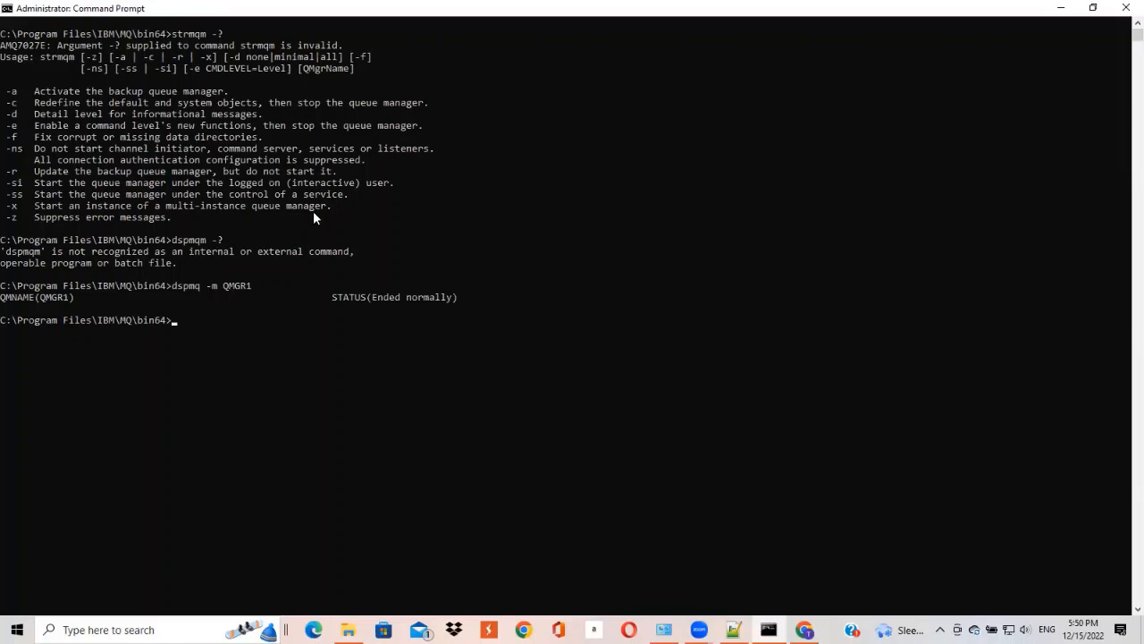
Try to start the queue manager with the command strmqm -m QMGR1.
key("Up")
key("BackSpace")
key("BackSpace")
key("BackSpace")
key("BackSpace")
key("BackSpace")
key("BackSpace")
key("BackSpace")
key("BackSpace")
key("BackSpace")
key("BackSpace")
key("BackSpace")
key("BackSpace")
key("BackSpace")
key("BackSpace")
type("strmqm -m QMGR1")
key("Return")
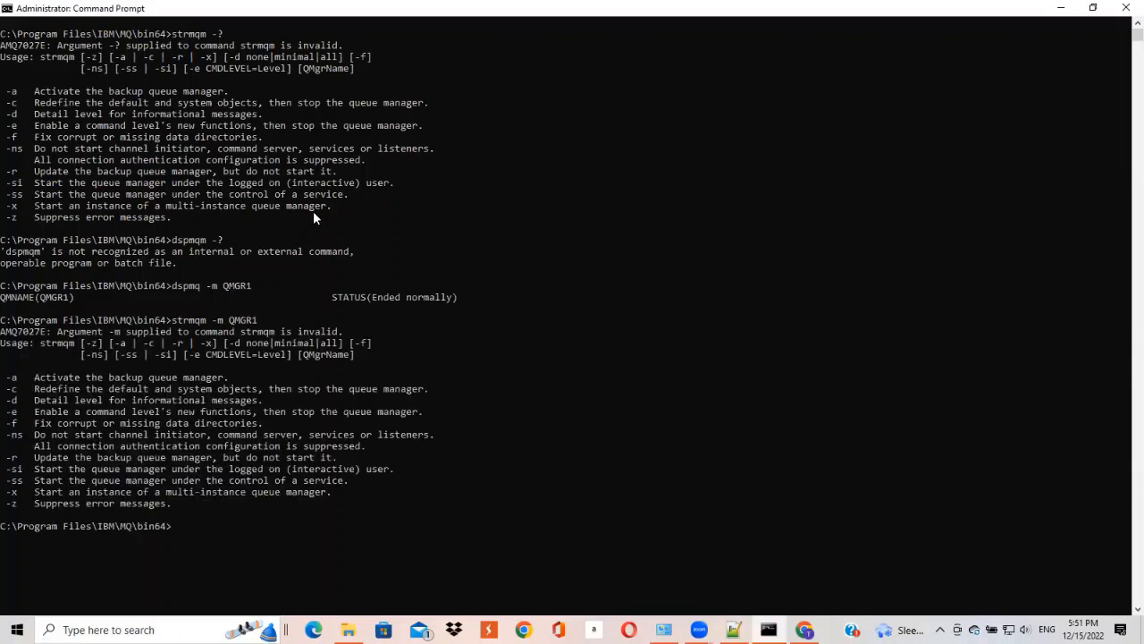
Remove the -m option from the previous command and start the queue manager with strmqm QMGR1.
key("Up")
key("Left")
key("Left")
key("Left")
key("Left")
key("Left")
key("Left")
key("BackSpace")
key("BackSpace")
key("BackSpace")
key("Return")
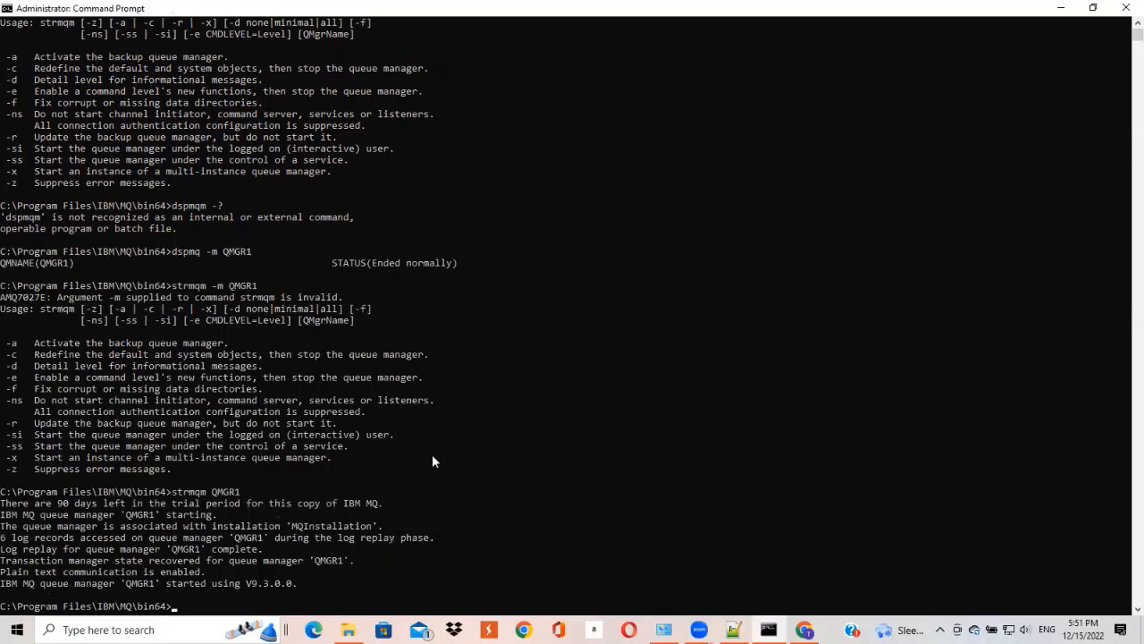
Query QMGR1 again with dspmq -m QMGR1 after the start and compare its status with the earlier one.
left_click_drag(173, 493, 241, 493)
left_click(408, 445)
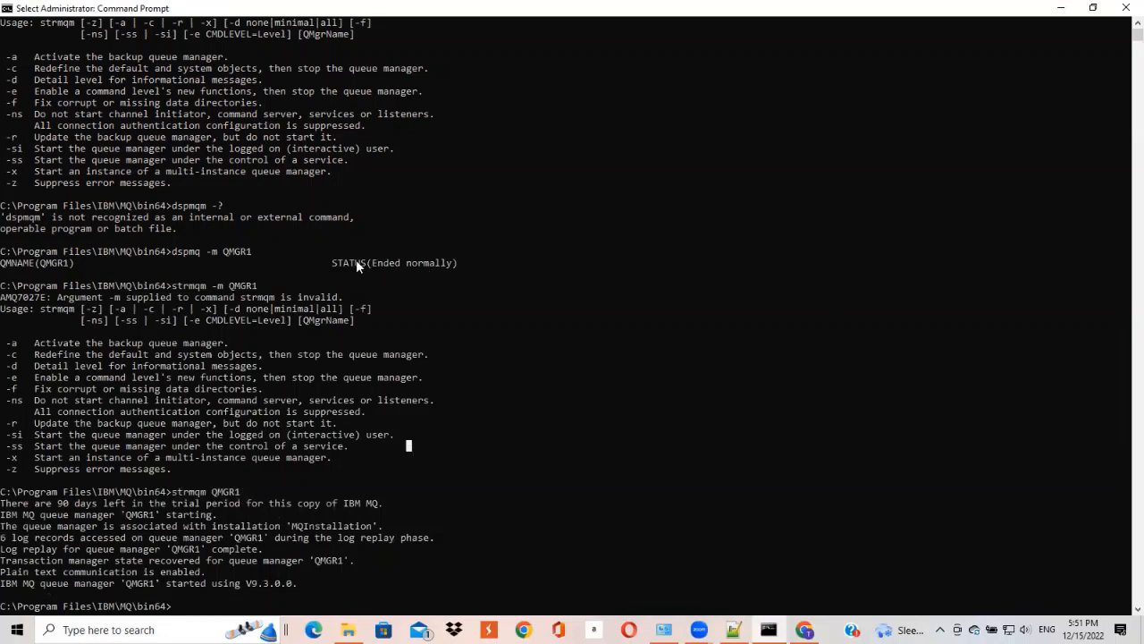
left_click_drag(345, 262, 444, 264)
left_click(431, 389)
key("Up")
key("Up")
key("Up")
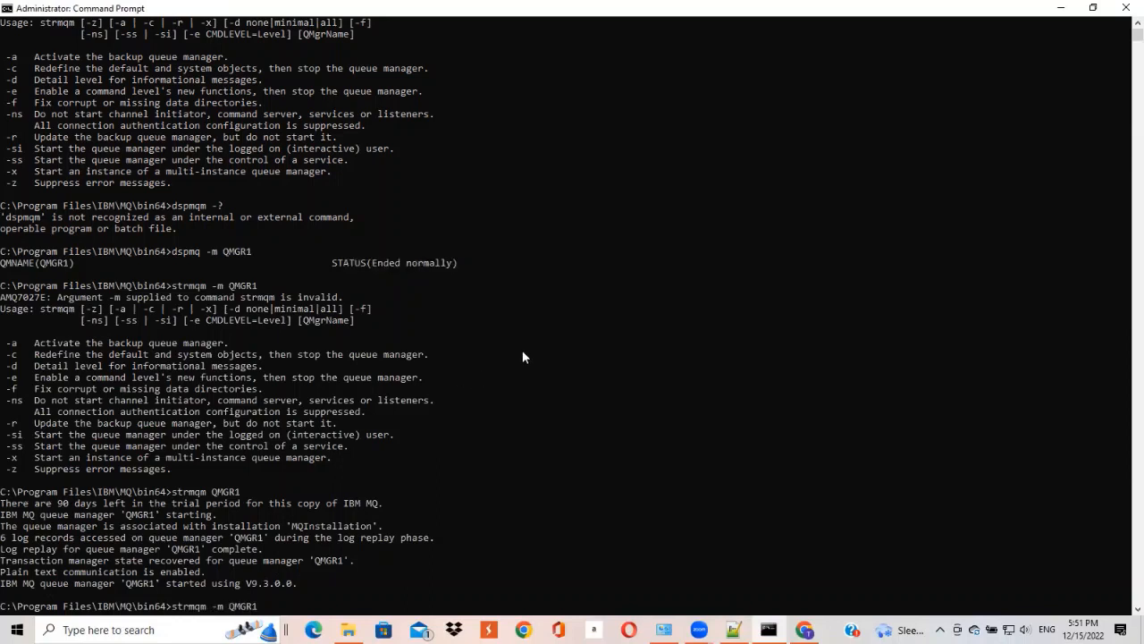
key("Return")
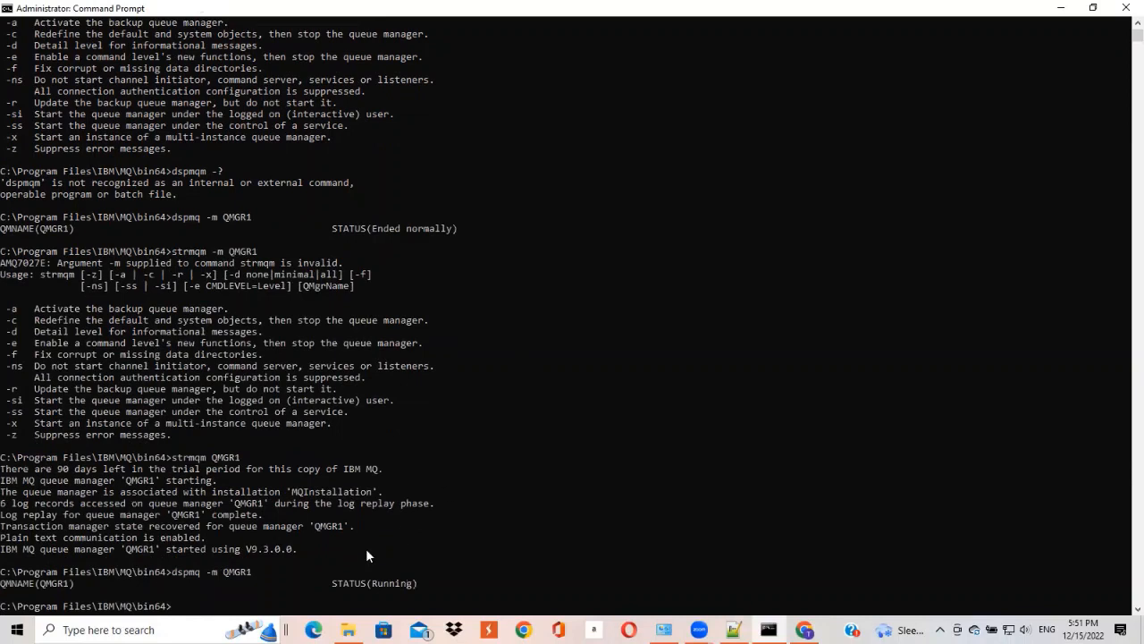
left_click_drag(329, 581, 427, 581)
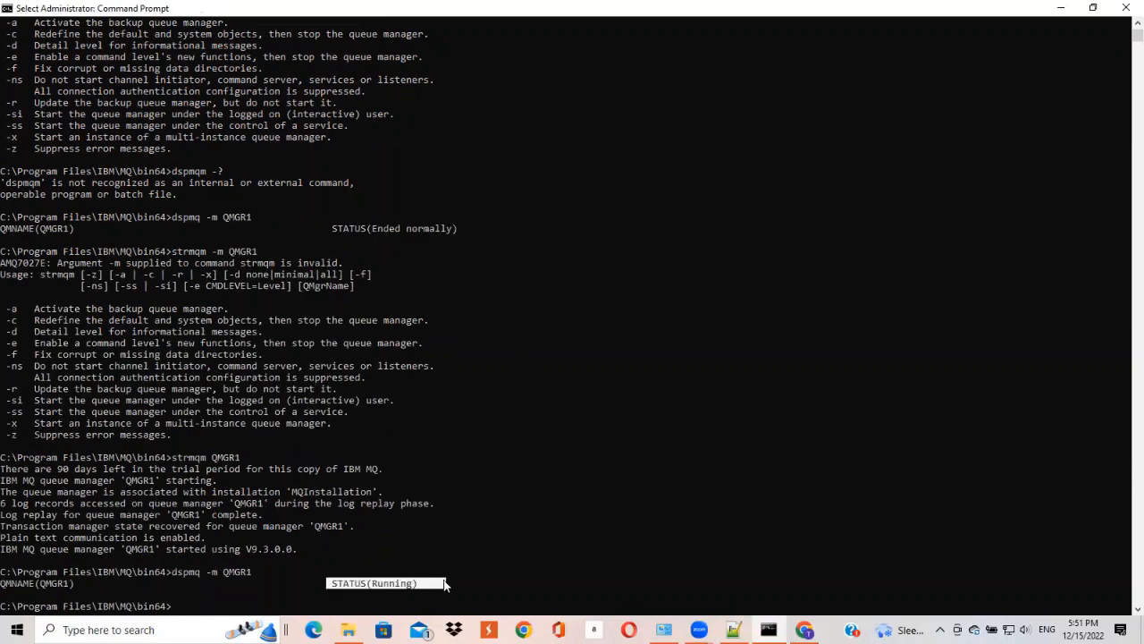
left_click(528, 550)
key("Escape")
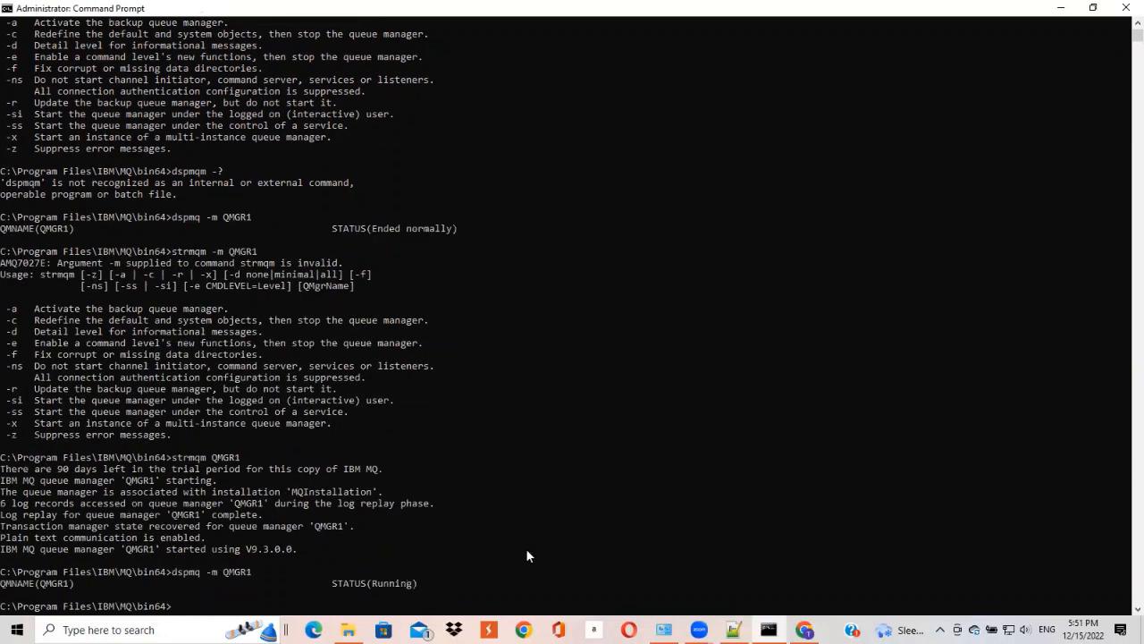
Start an MQSC command session for the queue manager with runmqsc QMGR1.
type("runmqsm QMGR1")
key("Return")
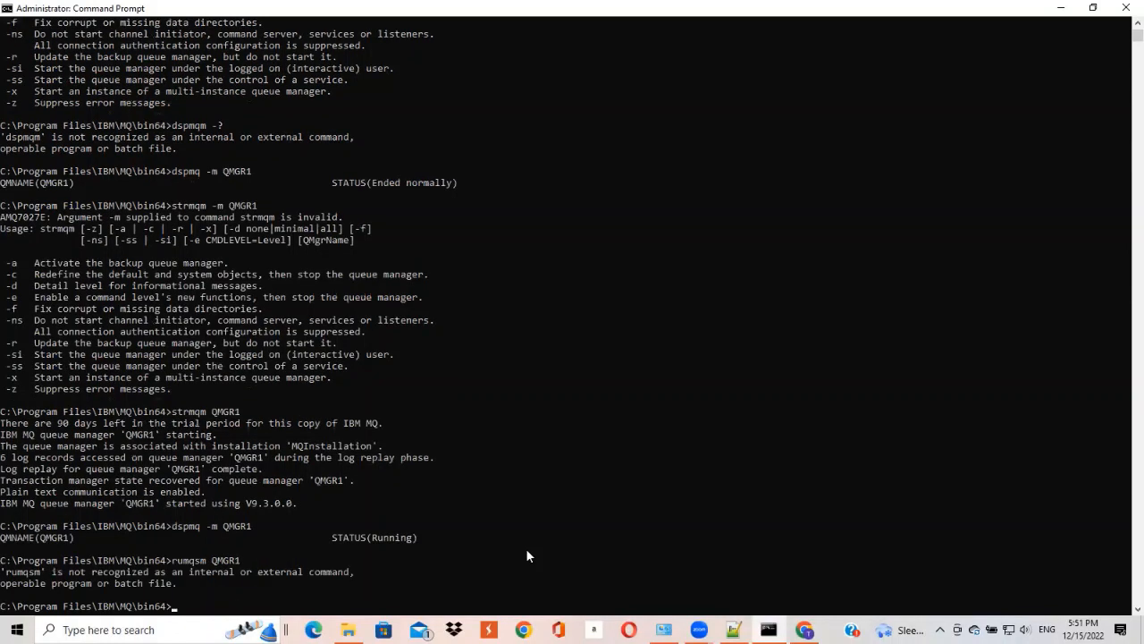
type("runmqsc QMGR1")
key("Return")
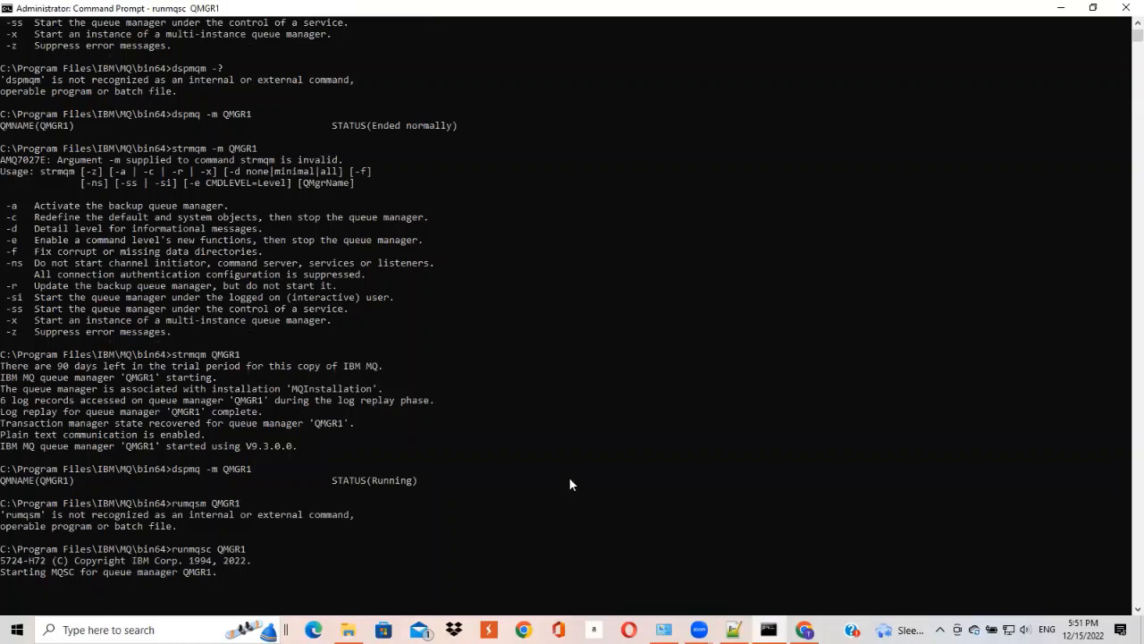
List the valid MQSC commands with ? and look up the object types accepted by the DISPLAY command.
type("?")
key("Return")
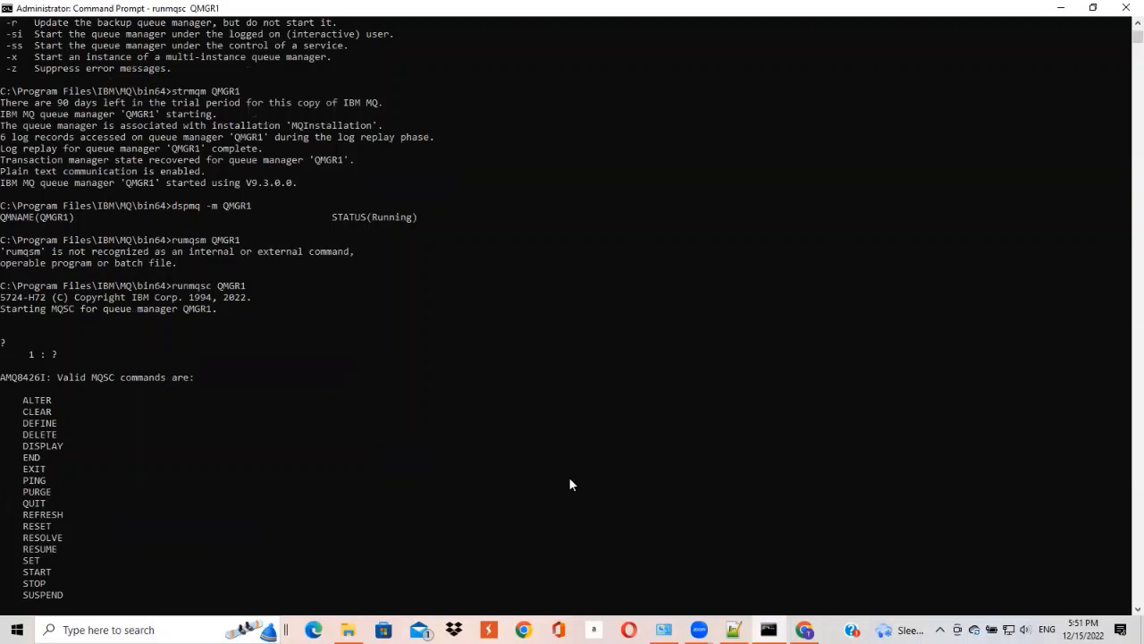
type("DISPLAY")
key("Return")
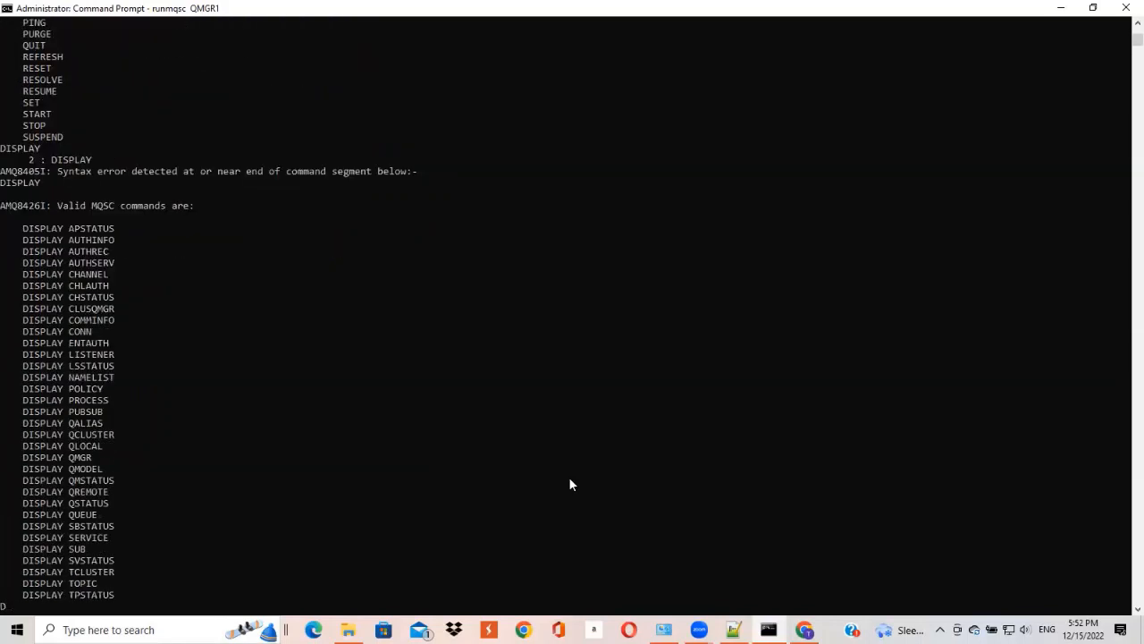
List all local queues of the queue manager with DISPLAY QLOCAL(*).
type("DISPLAY QLOCAL(*)")
key("Return")
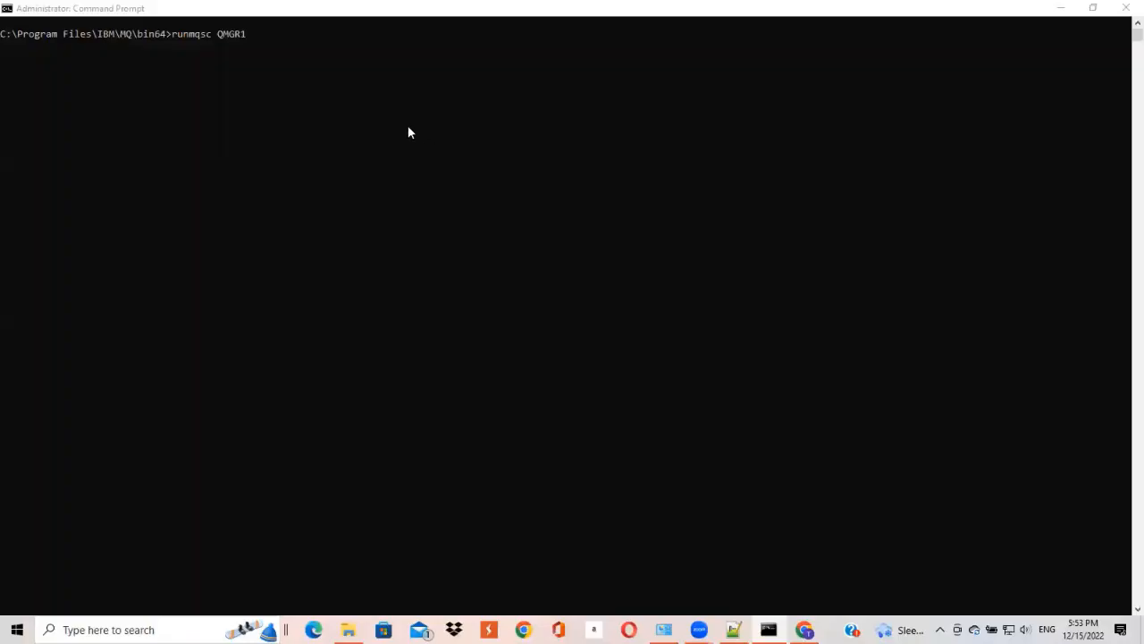
Start the MQSC session again with runmqsc QMGR1 and run DISPLAY QLOCAL(*) to list every local queue.
left_click(409, 132)
key("Return")
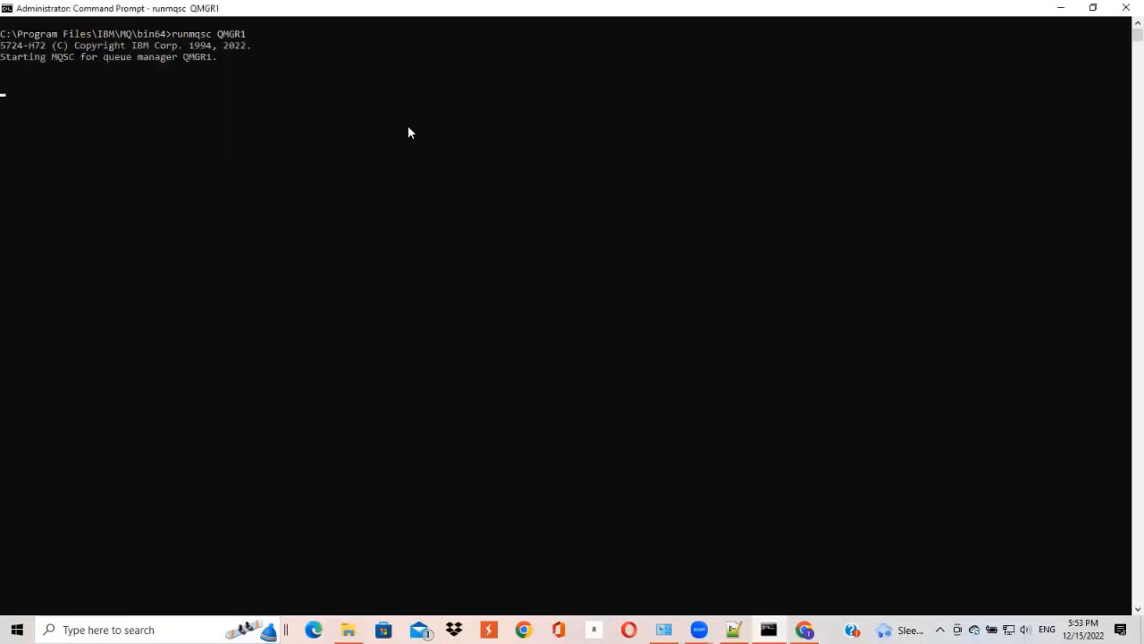
type("DE")
key("BackSpace")
type("ISPLAY QLOCAL(*)")
key("Return")
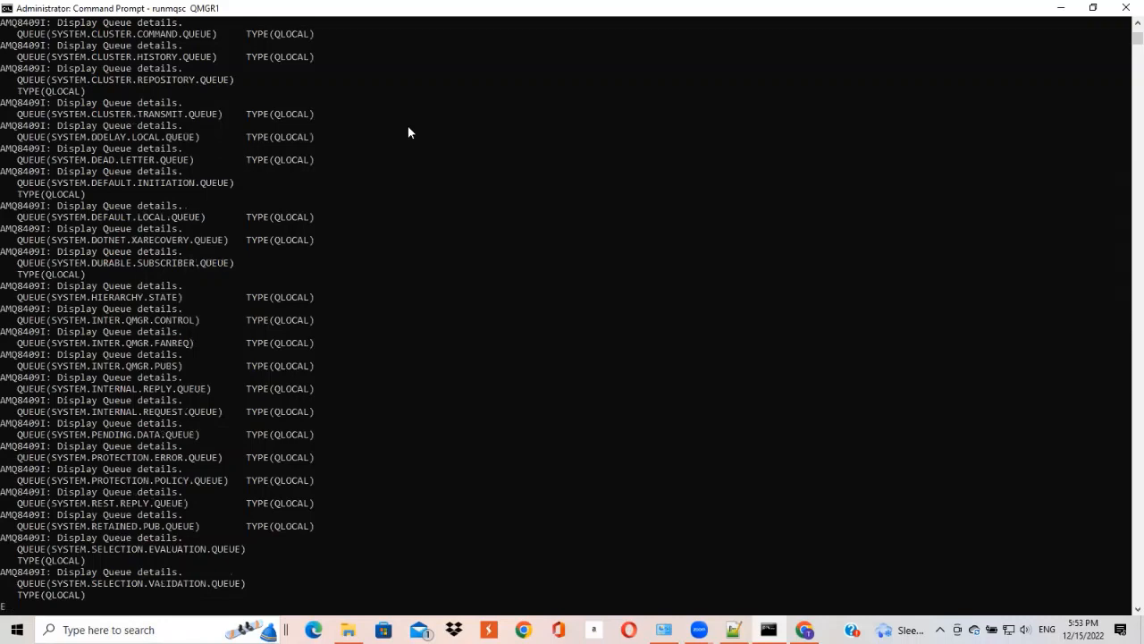
Look up the object types accepted by DEFINE and the full syntax of DEFINE QLOCAL.
type("DEFINE")
key("Return")
type("DE")
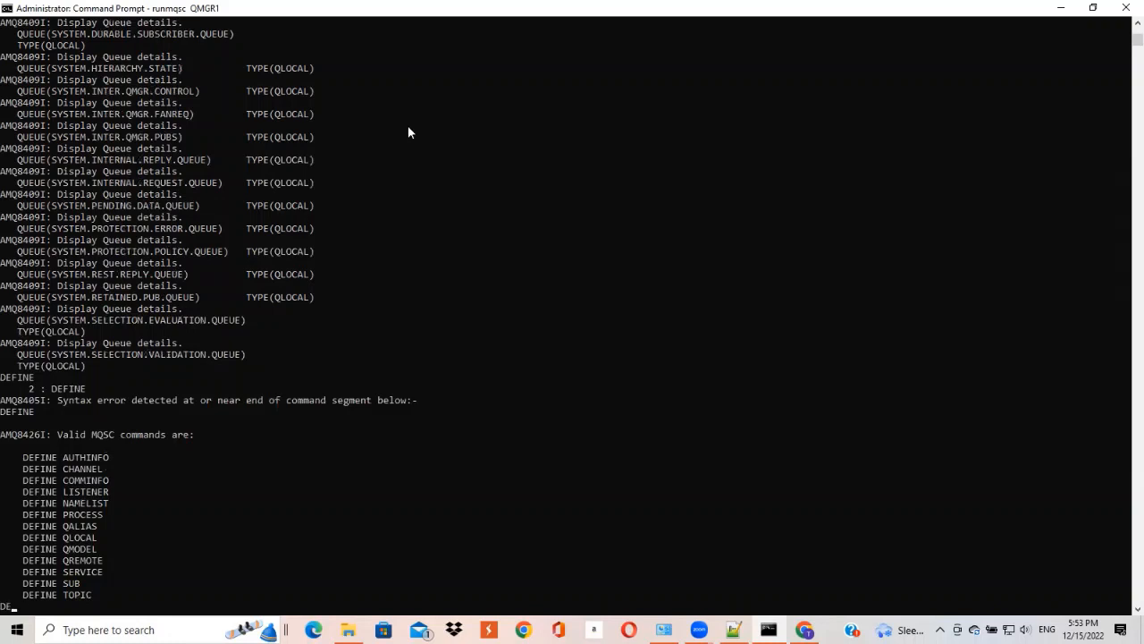
type("FINE QLOCAL")
left_click_drag(23, 538, 96, 539)
key("cmd+c")
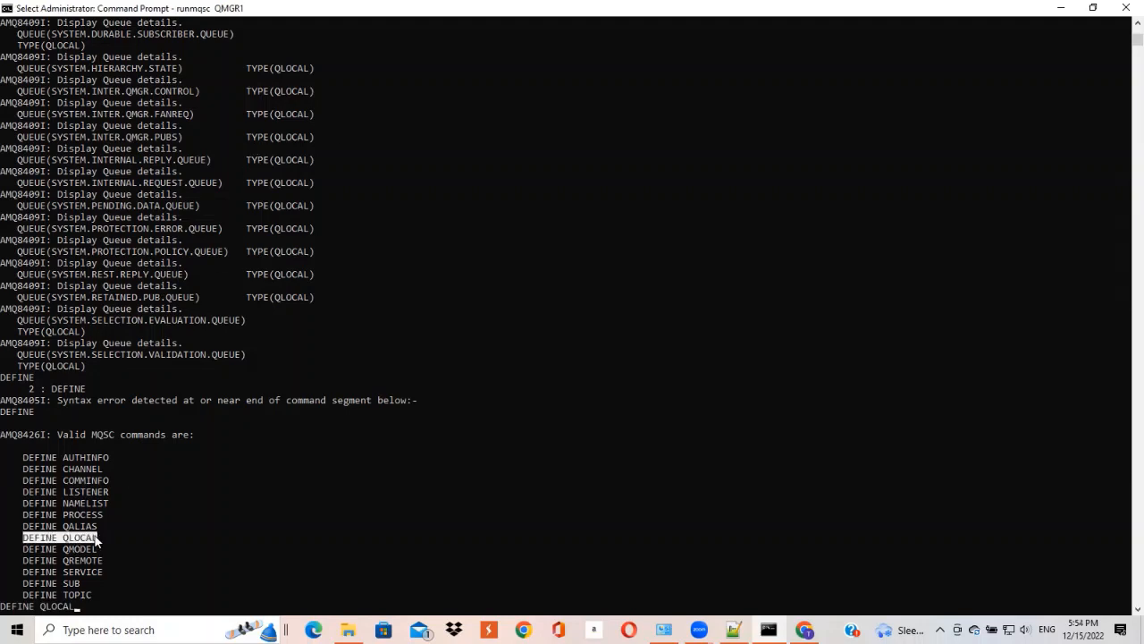
left_click(105, 607)
key("Escape")
key("Return")
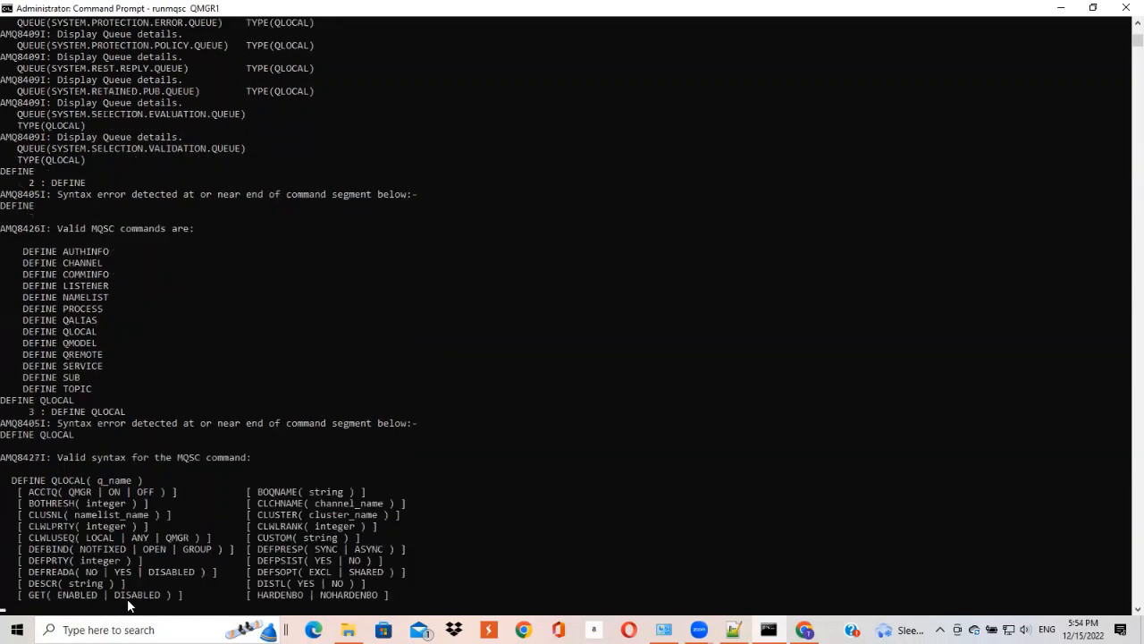
Create the local queue with DEFINE QLOCAL(QUEUE1) PUT(ENABLED) SCOPE(QMGR).
right_click(128, 606)
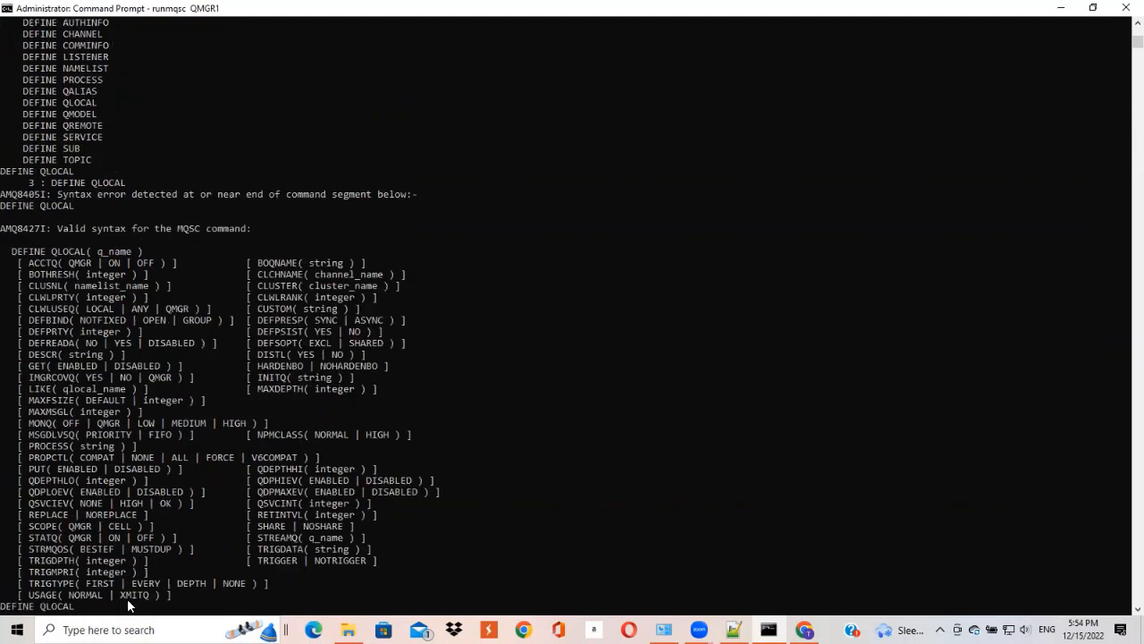
type("(QUEUE1")
type("PUT(ENABLED")
type("SCOPE")
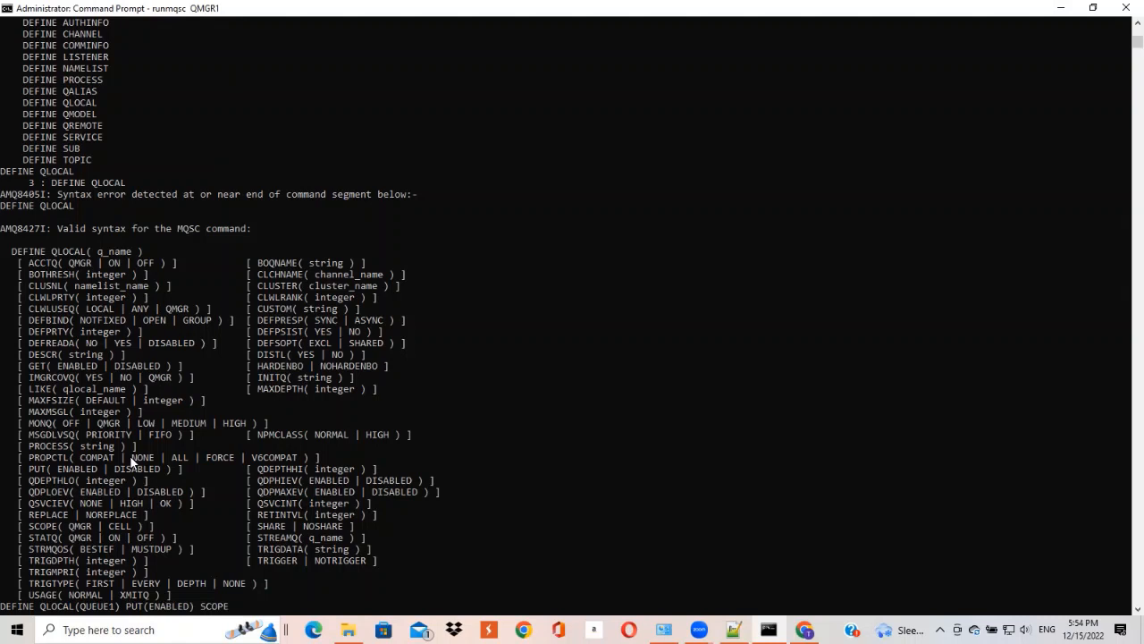
type("(QMGR)")
key("Return")
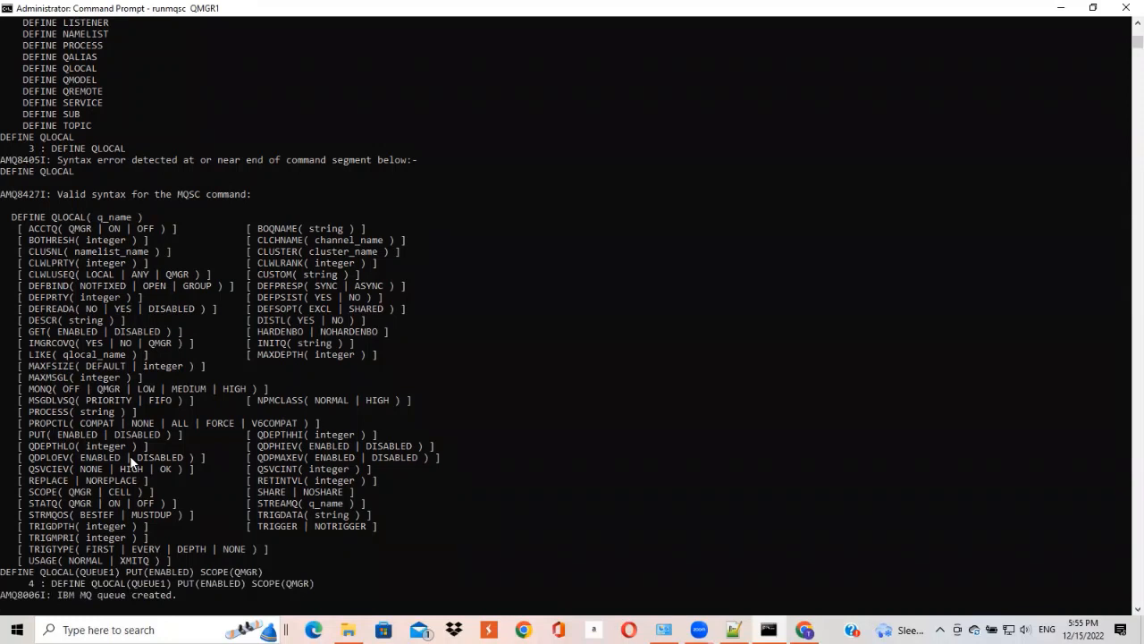
Display the new queue's attributes with DISPLAY QLOCAL(QUEUE1) and check its name in the output.
type("DISPLAY QLOCAL(QUEUE1)")
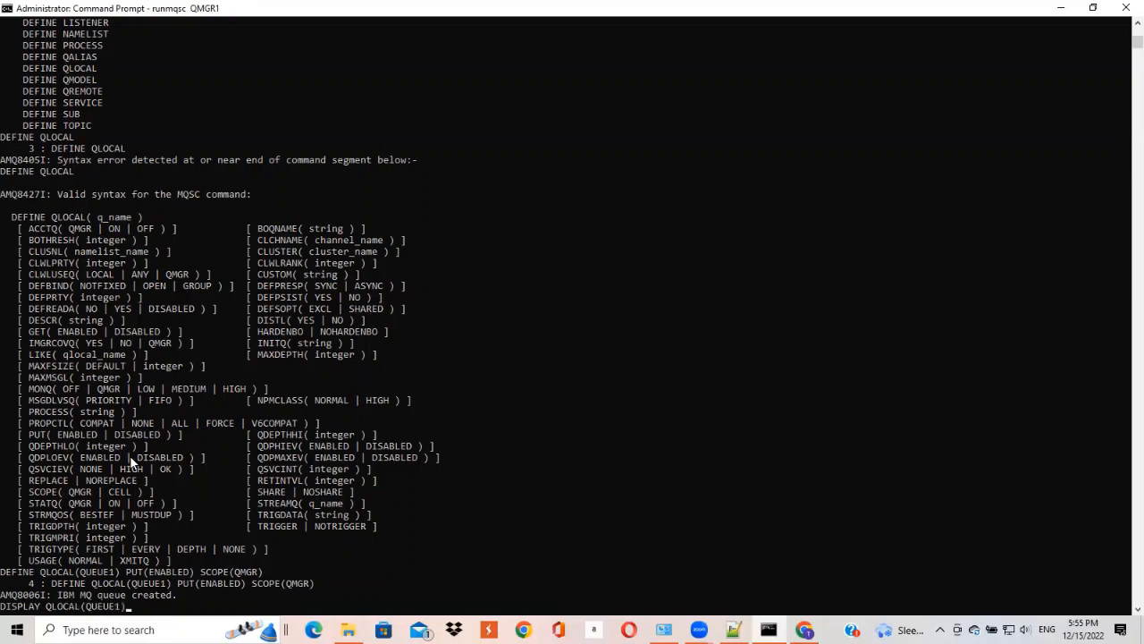
key("Return")
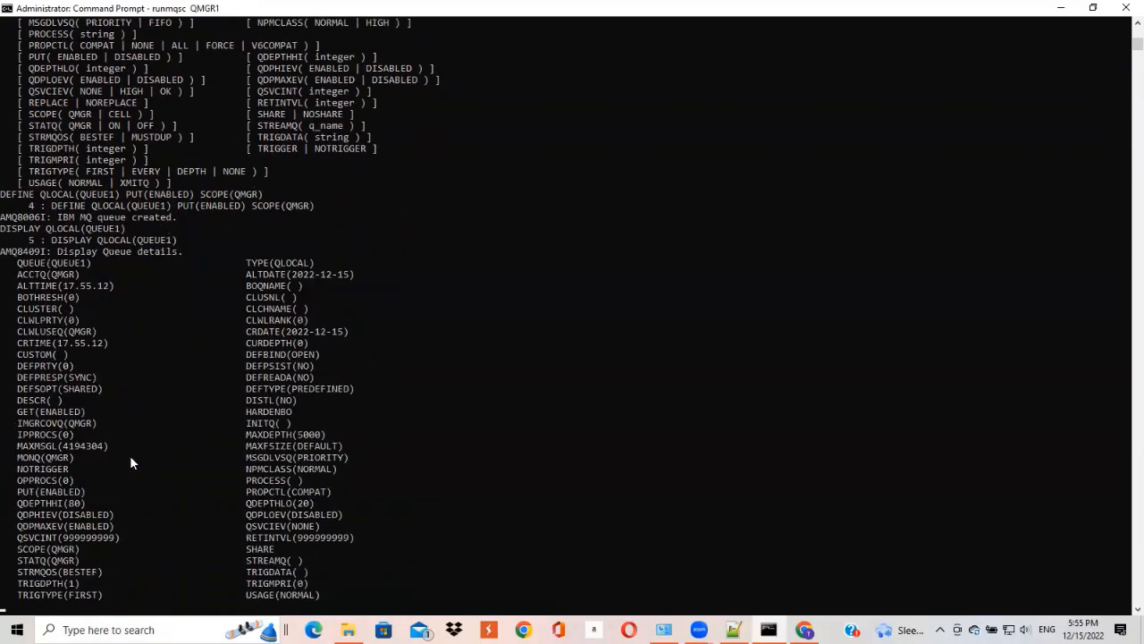
left_click(20, 263)
left_click_drag(32, 263, 108, 265)
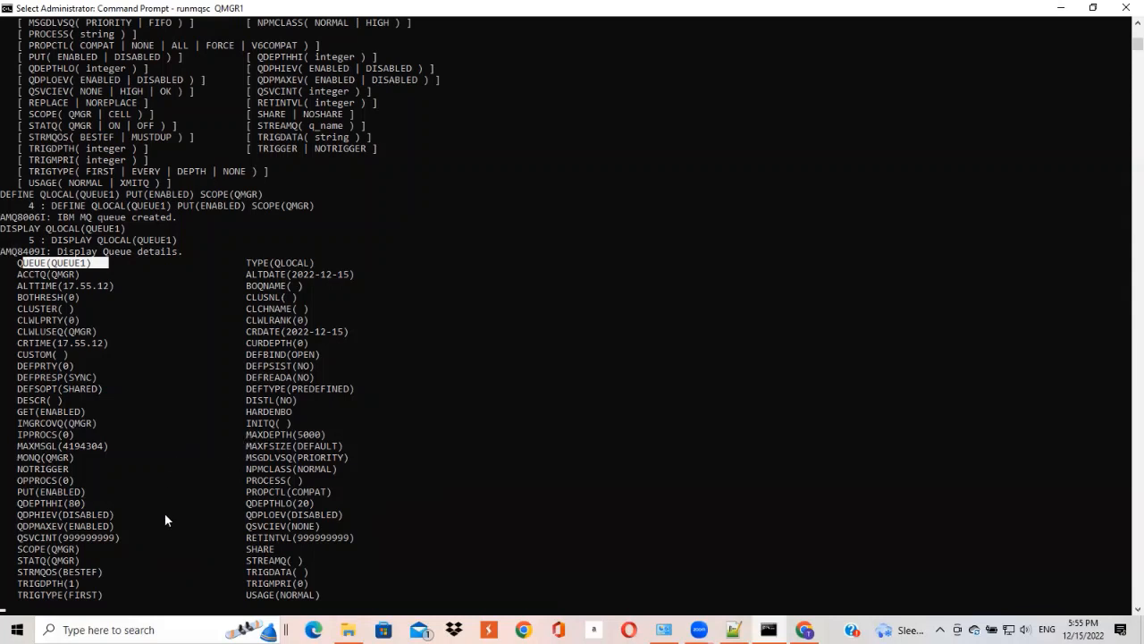
key("Return")
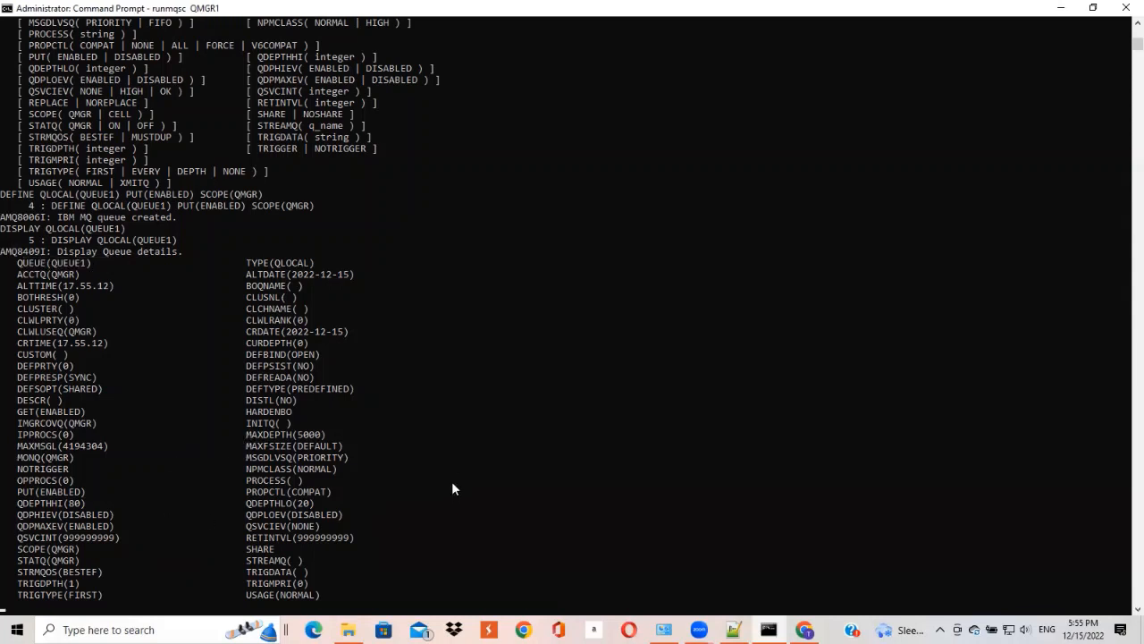
key("Return")
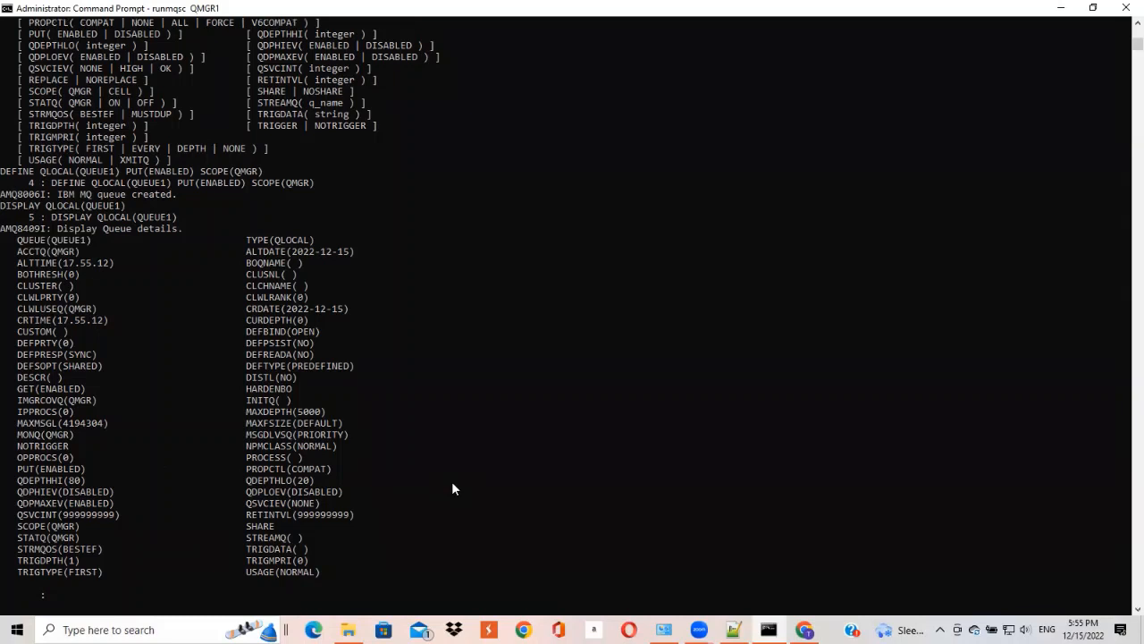
List the valid MQSC commands with ? and end the MQSC session with EXIT.
type("?")
key("Return")
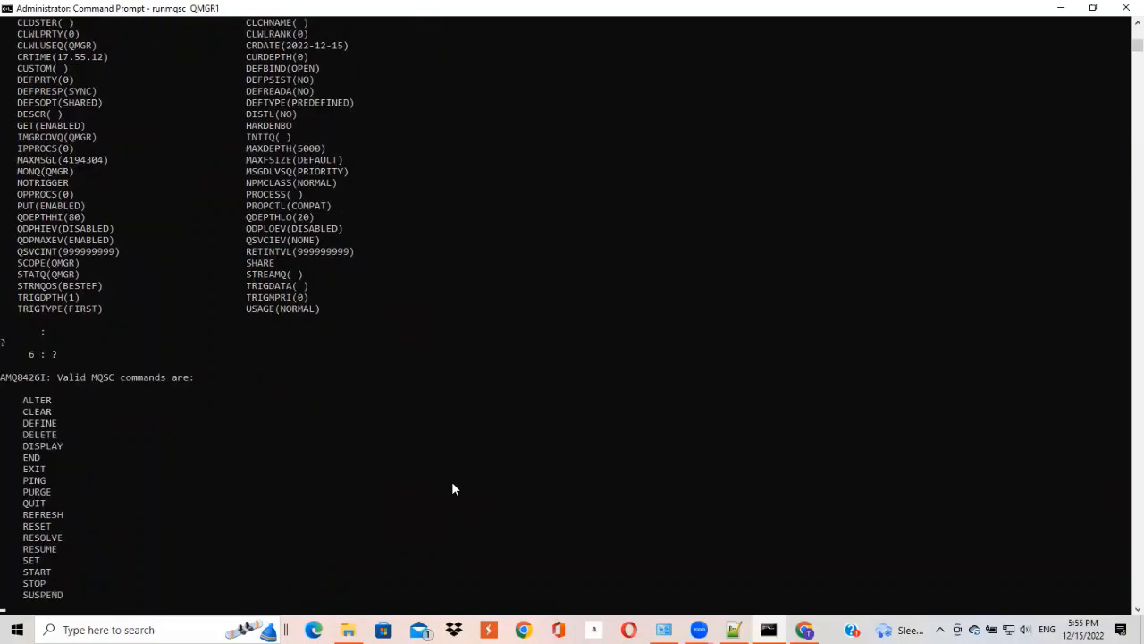
type("EXIT")
key("Return")
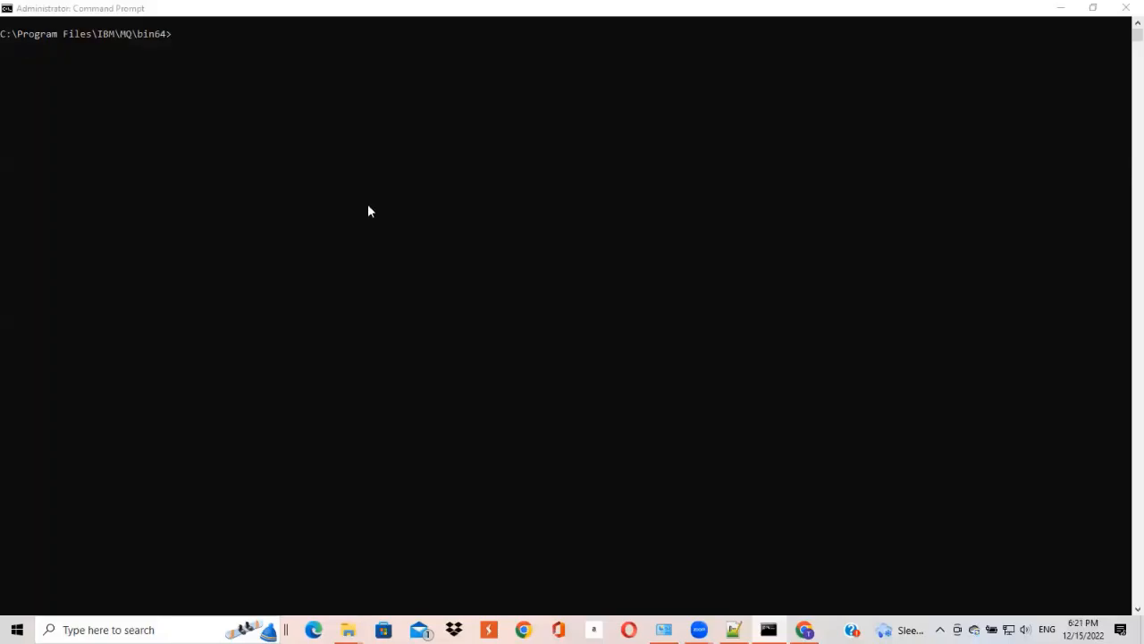
Search the MQ bin64 folder for the listener program with dir runmqlsr*.exe.
left_click(368, 211)
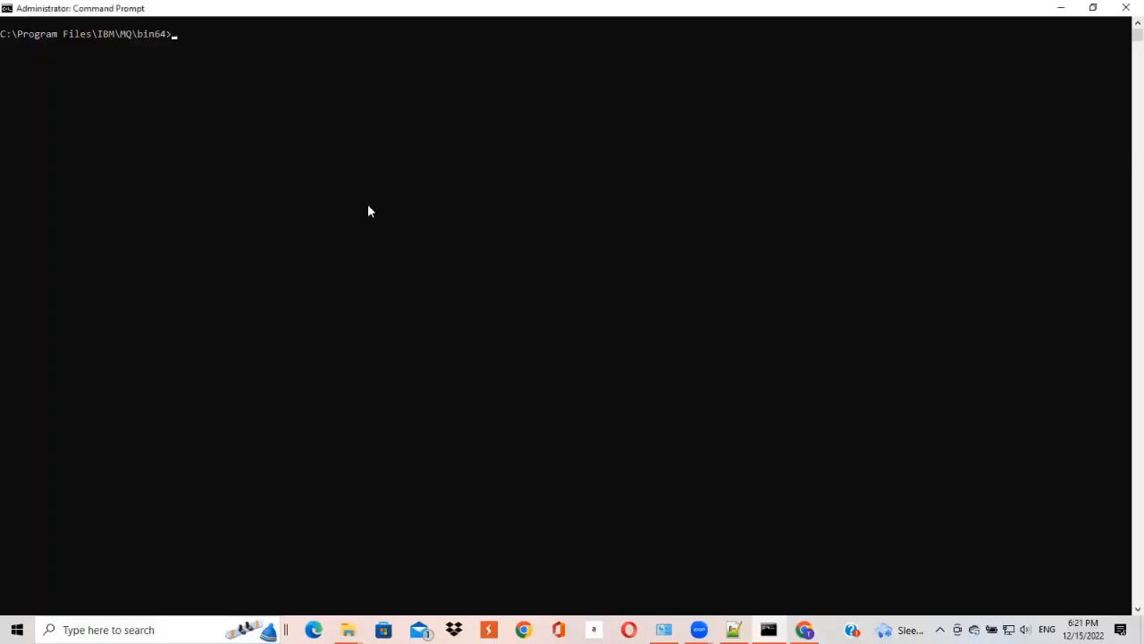
type("dir runmqlsr*.exe")
key("Return")
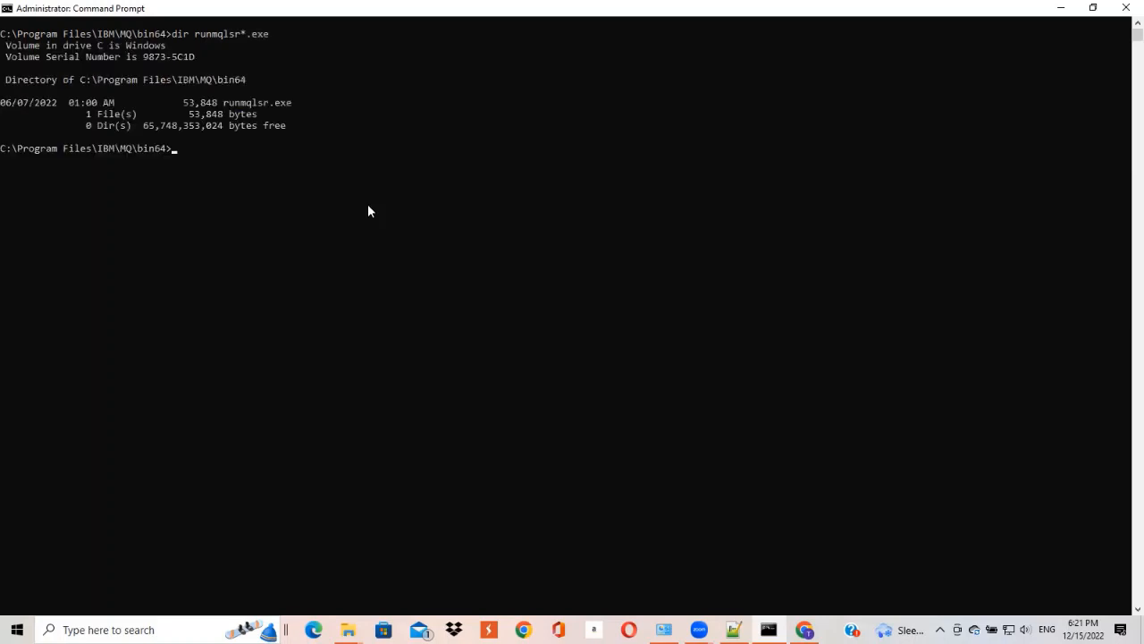
Shorten the previous command to dir runmqlsr and run the directory search again.
key("Up")
key("BackSpace")
key("BackSpace")
key("BackSpace")
key("BackSpace")
key("BackSpace")
key("Return")
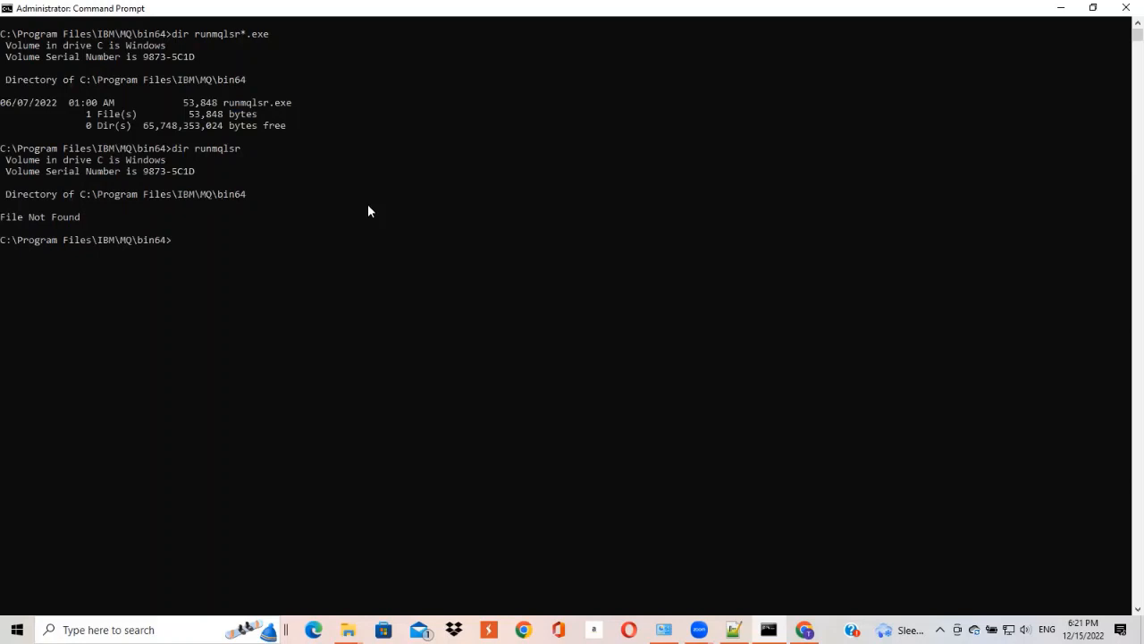
Remove dir from the previous command and try to run runmqlsr without any arguments.
key("Up")
key("Left")
key("Left")
key("Left")
key("Left")
key("BackSpace")
key("BackSpace")
key("BackSpace")
key("BackSpace")
key("Return")
Run runmqlsr =? to look up the listener command's usage and options.
key("Up")
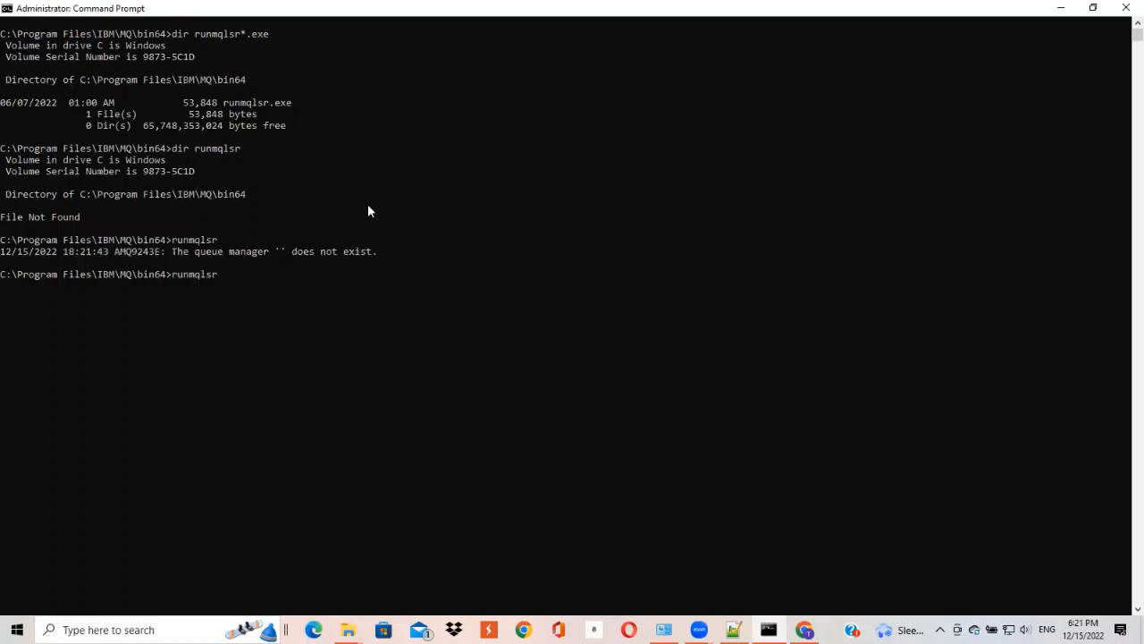
type("=?")
key("Return")
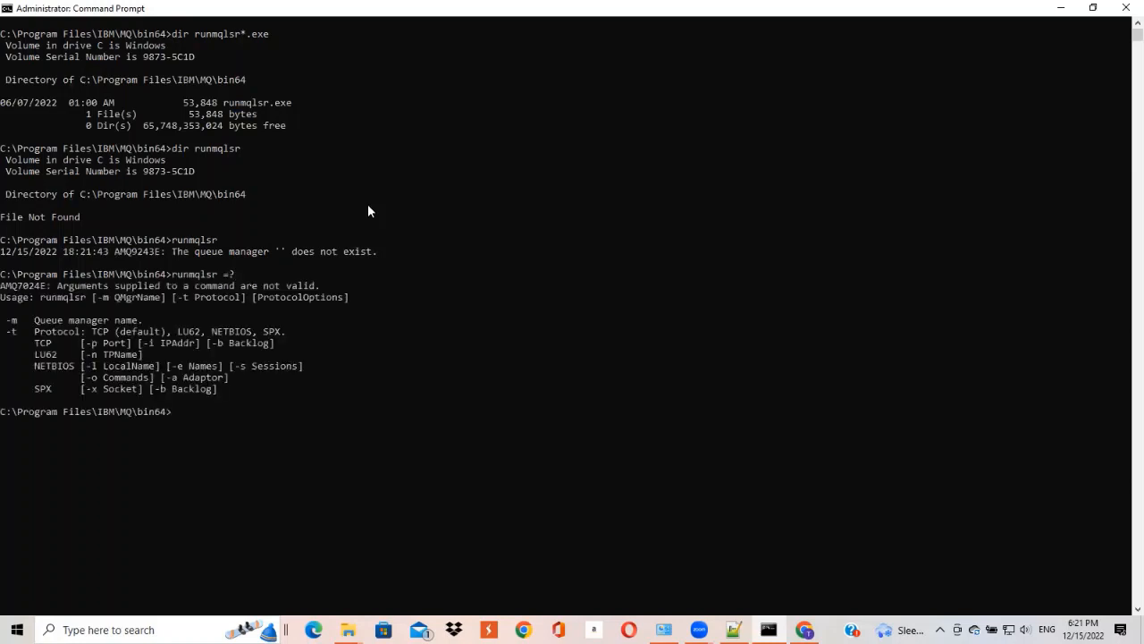
Start the listener with runmqlsr -m QMGR1 -t TCP -p 5001 and allow runmqlsr through the firewall on public networks.
key("Up")
key("BackSpace")
key("BackSpace")
key("BackSpace")
type("-m QMGR1 -t TCP -p 5001")
left_click_drag(241, 410, 381, 412)
left_click(425, 413)
key("Escape")
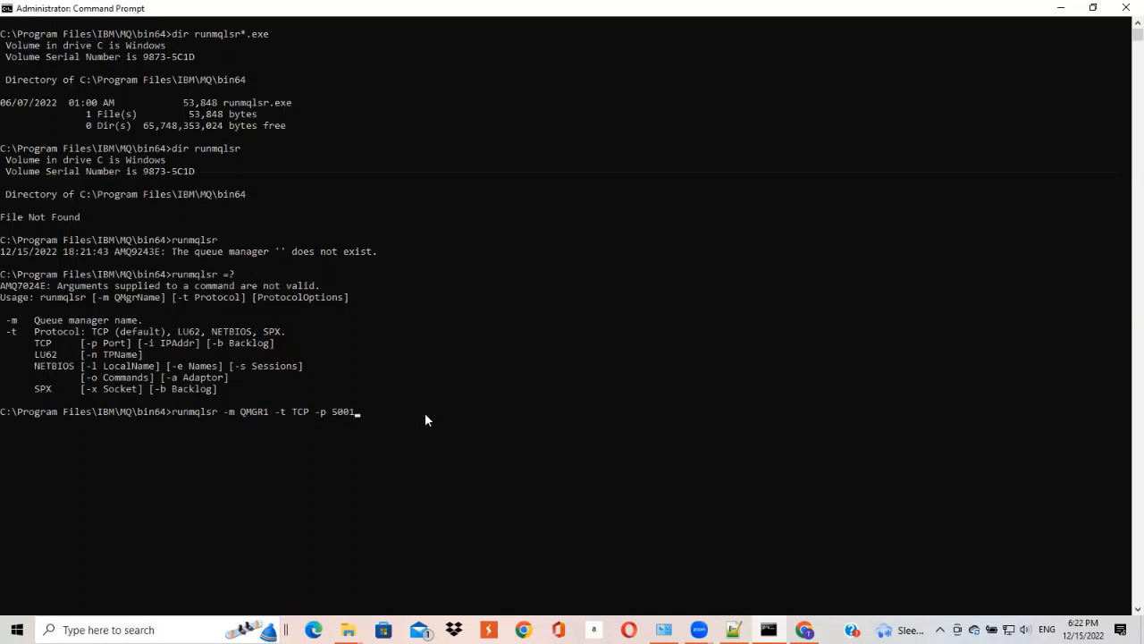
key("Return")
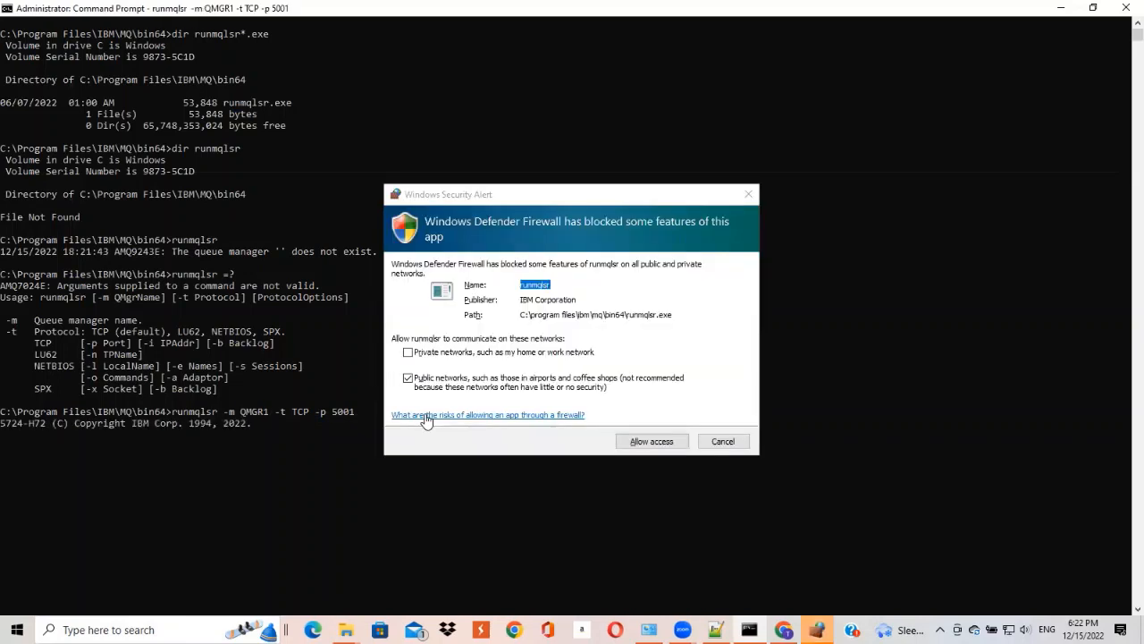
left_click(662, 445)
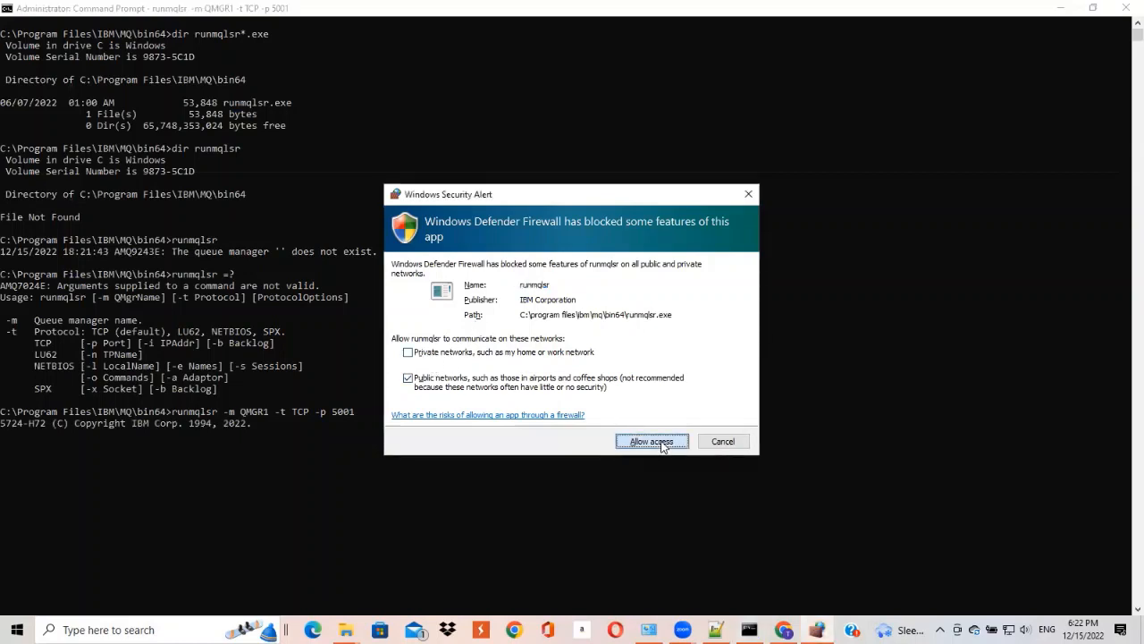